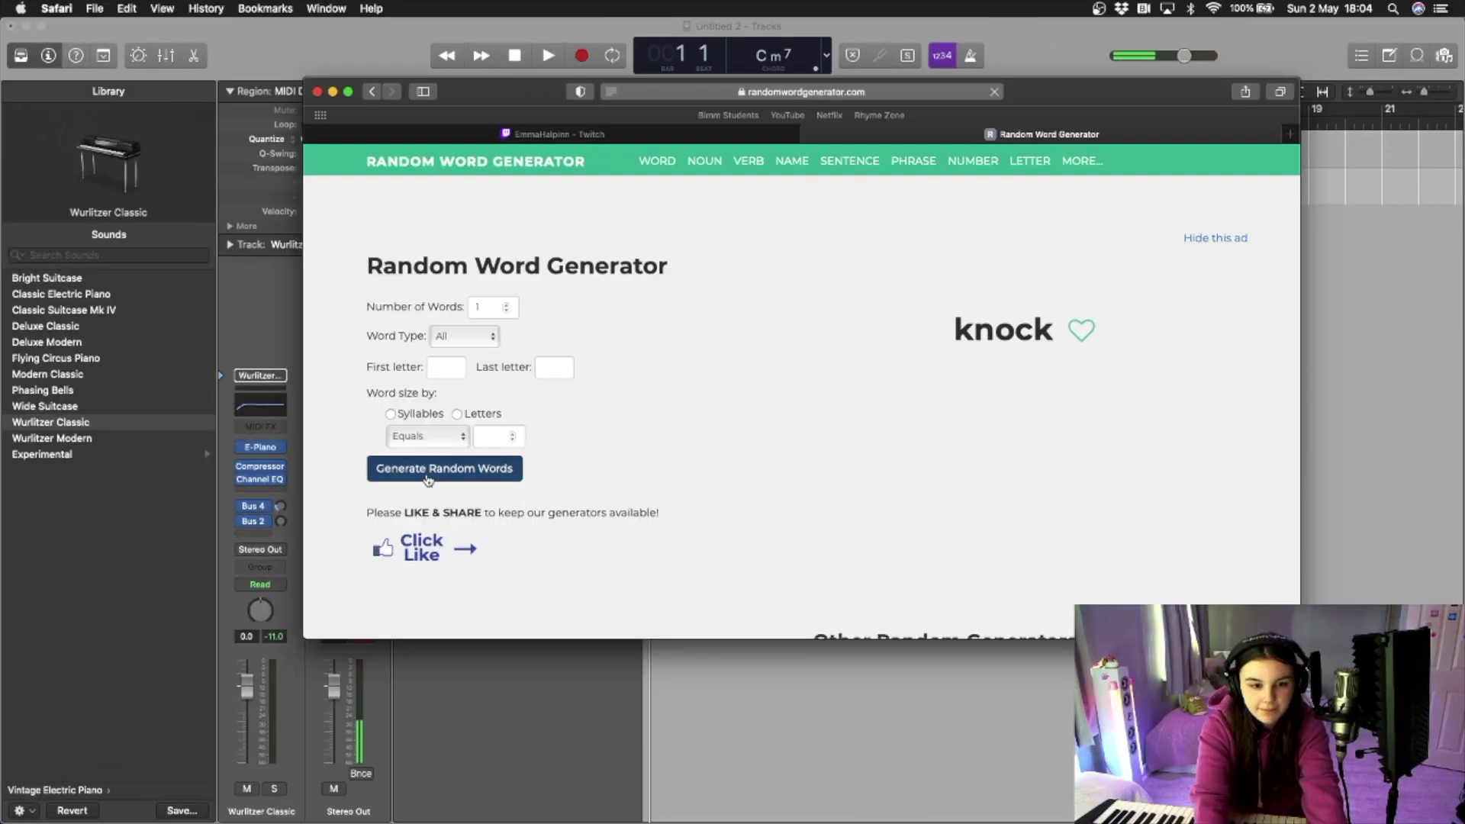
Step: Generate new random words three times until 'temporary' comes up
{"action": "left_click", "coordinate": [492, 468]}
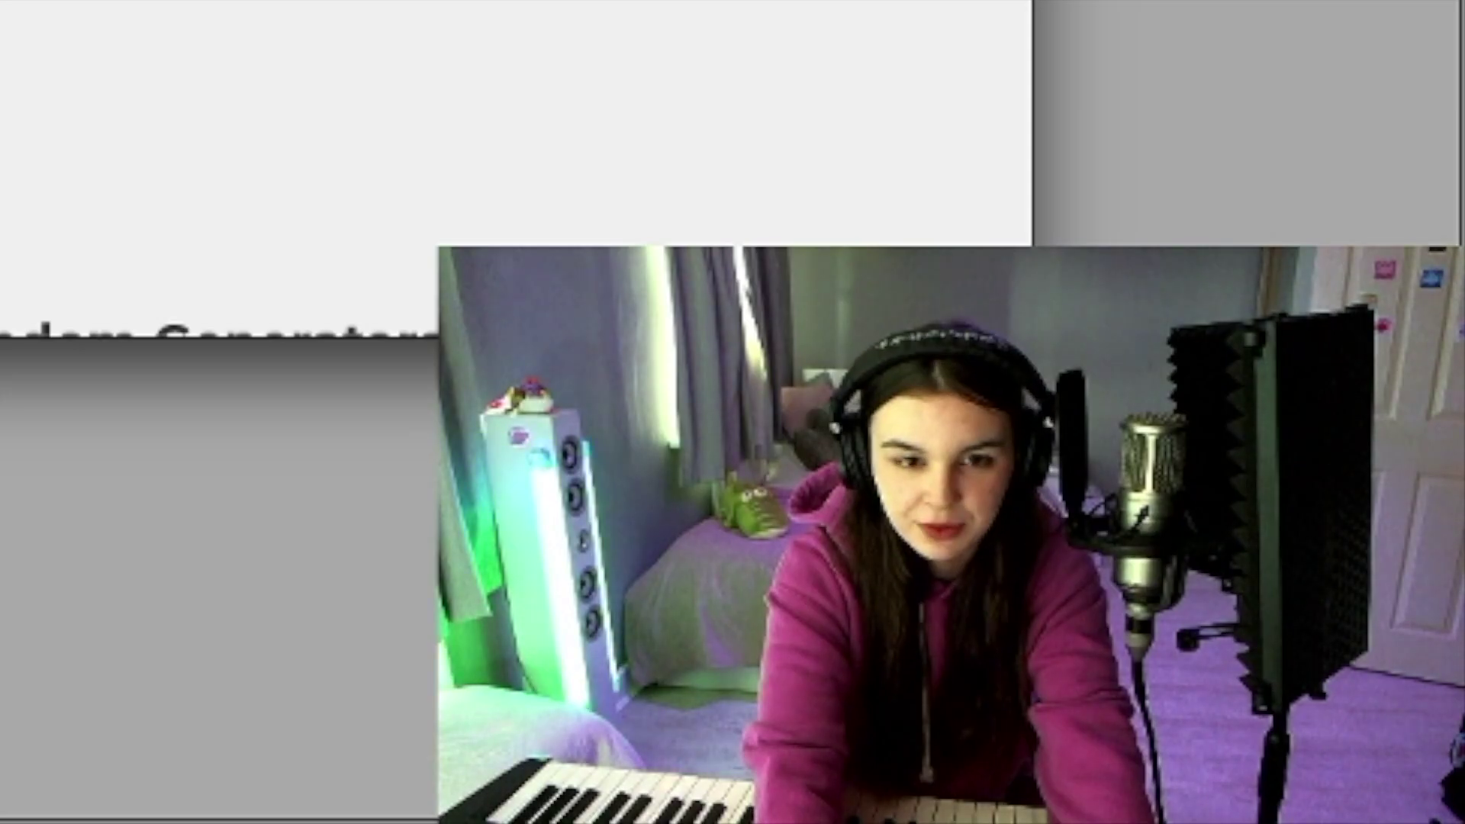
{"action": "left_click", "coordinate": [493, 470]}
{"action": "left_click", "coordinate": [486, 475]}
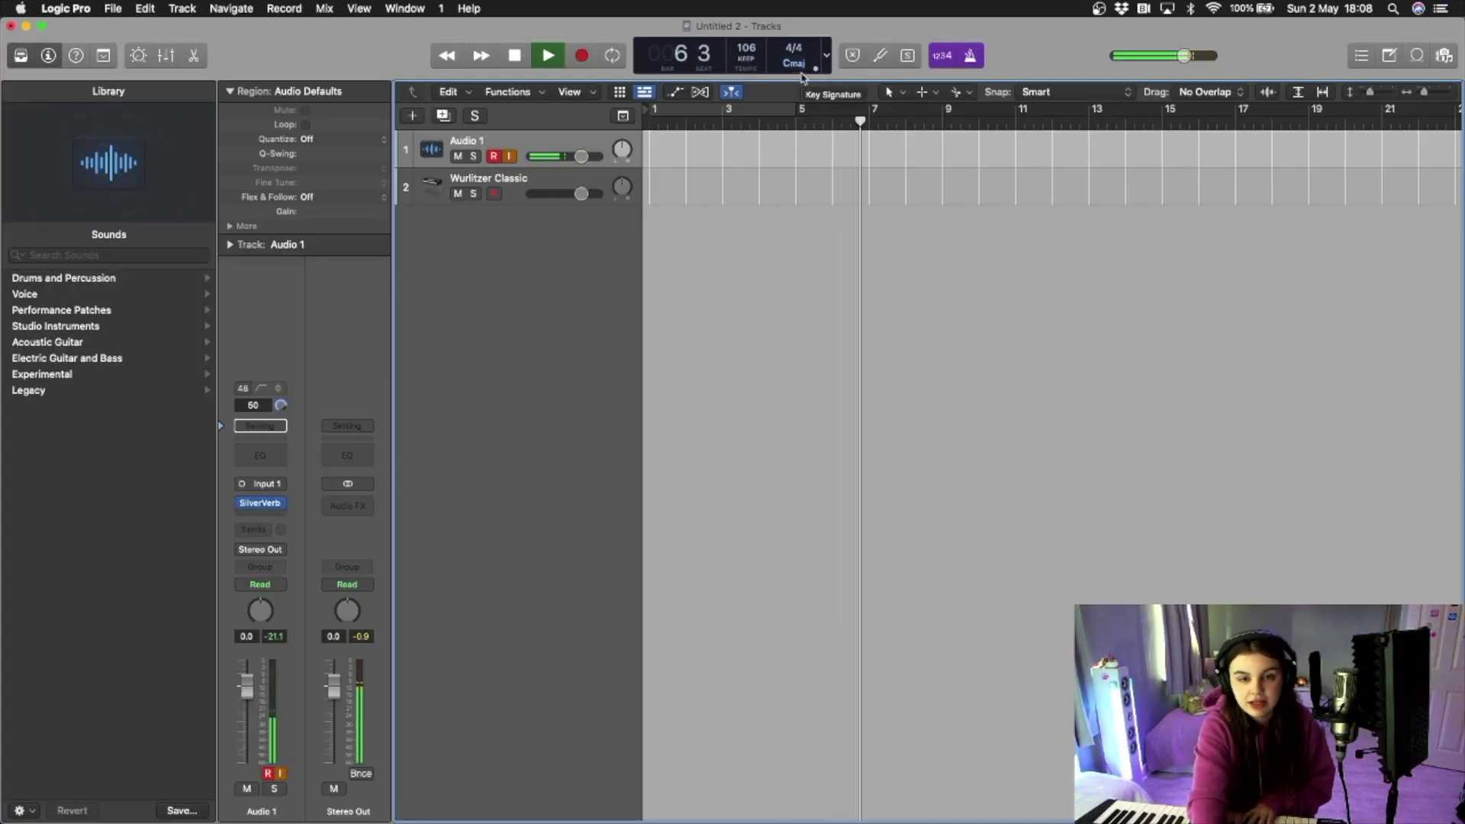
Step: Turn on Cycle, discard the unwanted audio take, and start recording Wurlitzer chords
{"action": "left_click", "coordinate": [774, 129]}
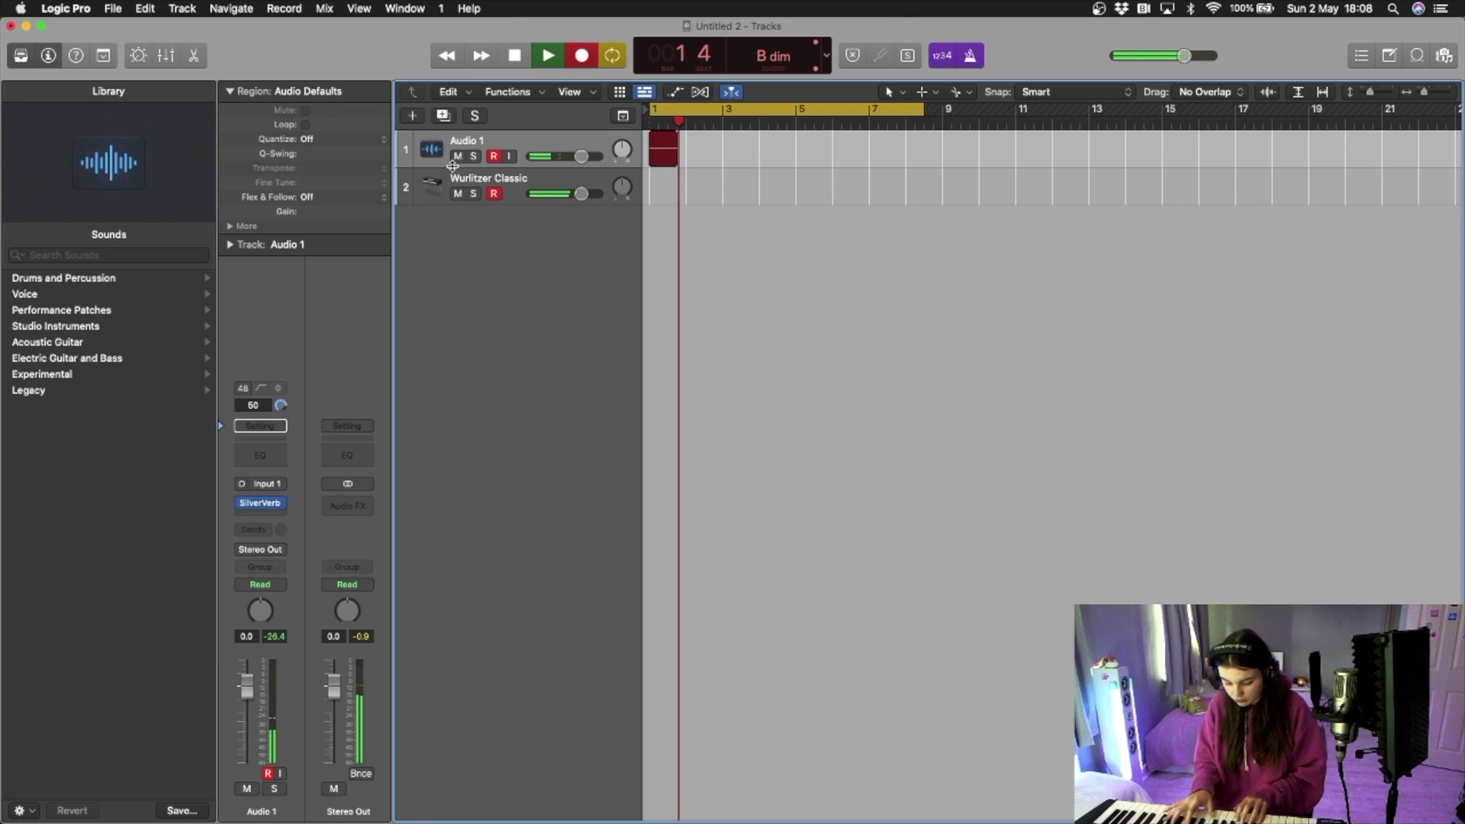
{"action": "key", "text": "space"}
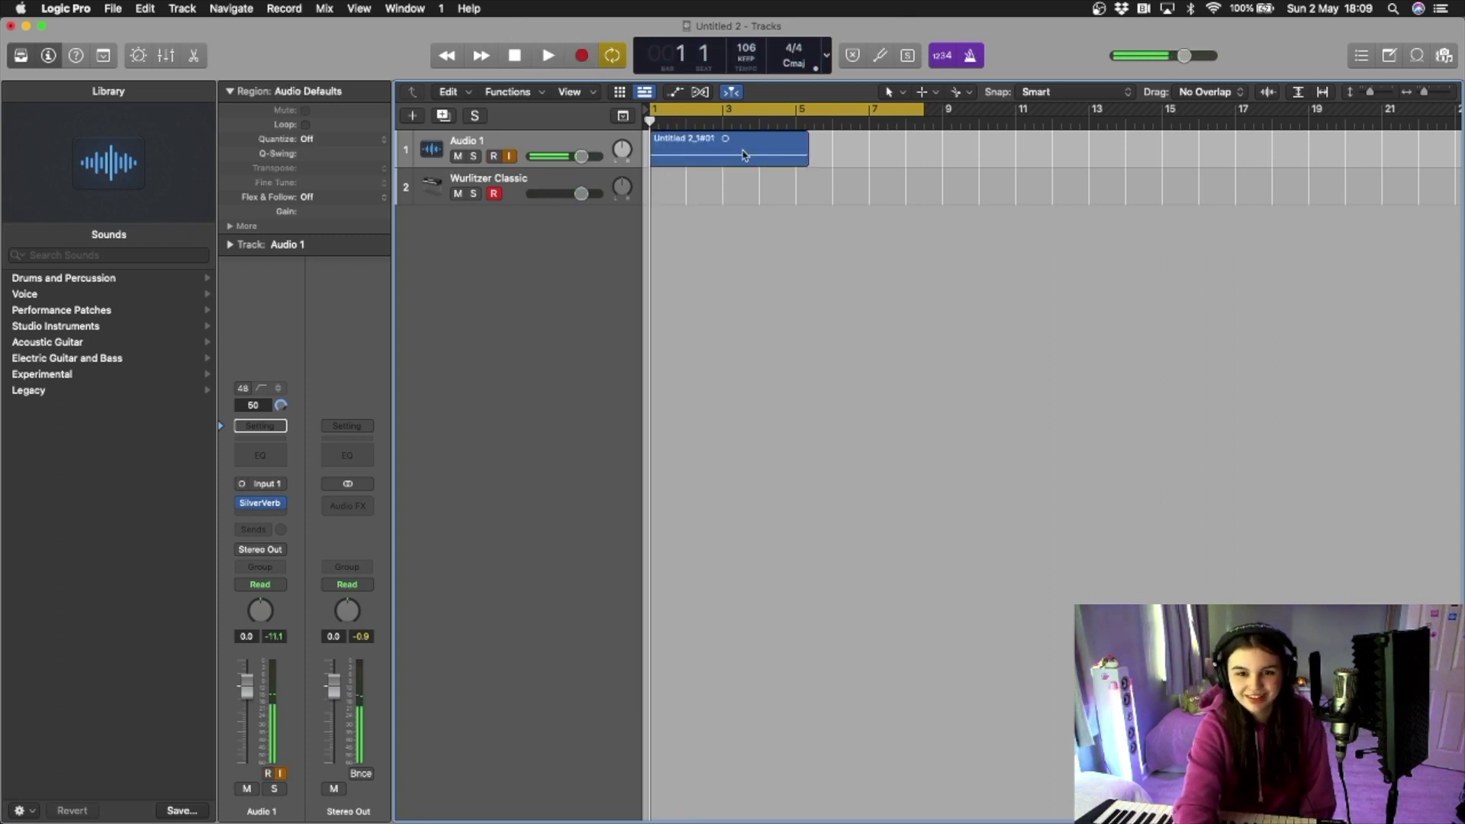
{"action": "key", "text": "super+z"}
{"action": "key", "text": "Return"}
{"action": "key", "text": "r"}
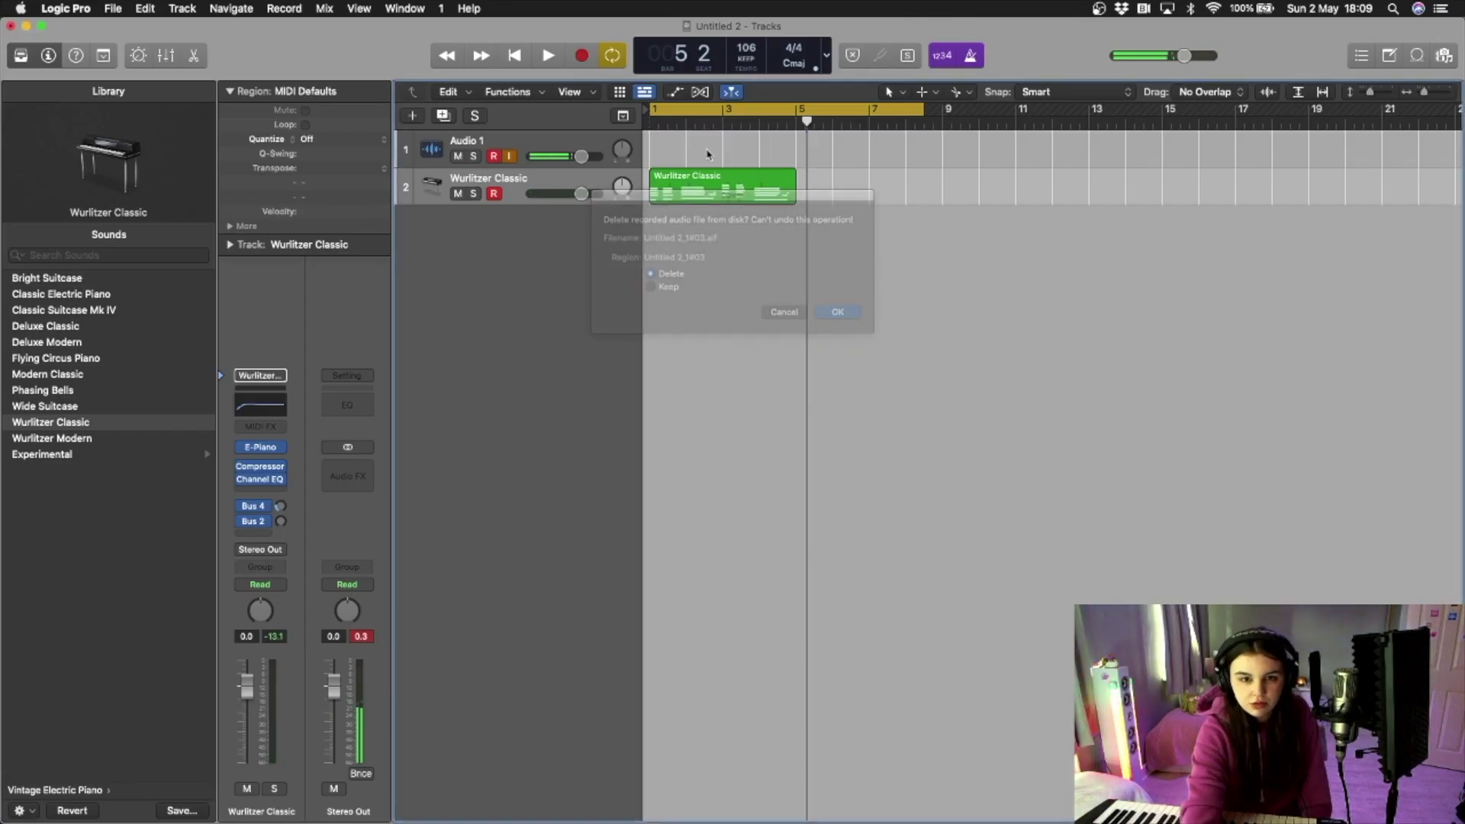
Step: Copy the Wurlitzer chord region to bar 5 and extend the loop end to bar 9
{"action": "key", "text": "Return"}
{"action": "left_click_drag", "start_coordinate": [763, 197], "coordinate": [910, 198]}
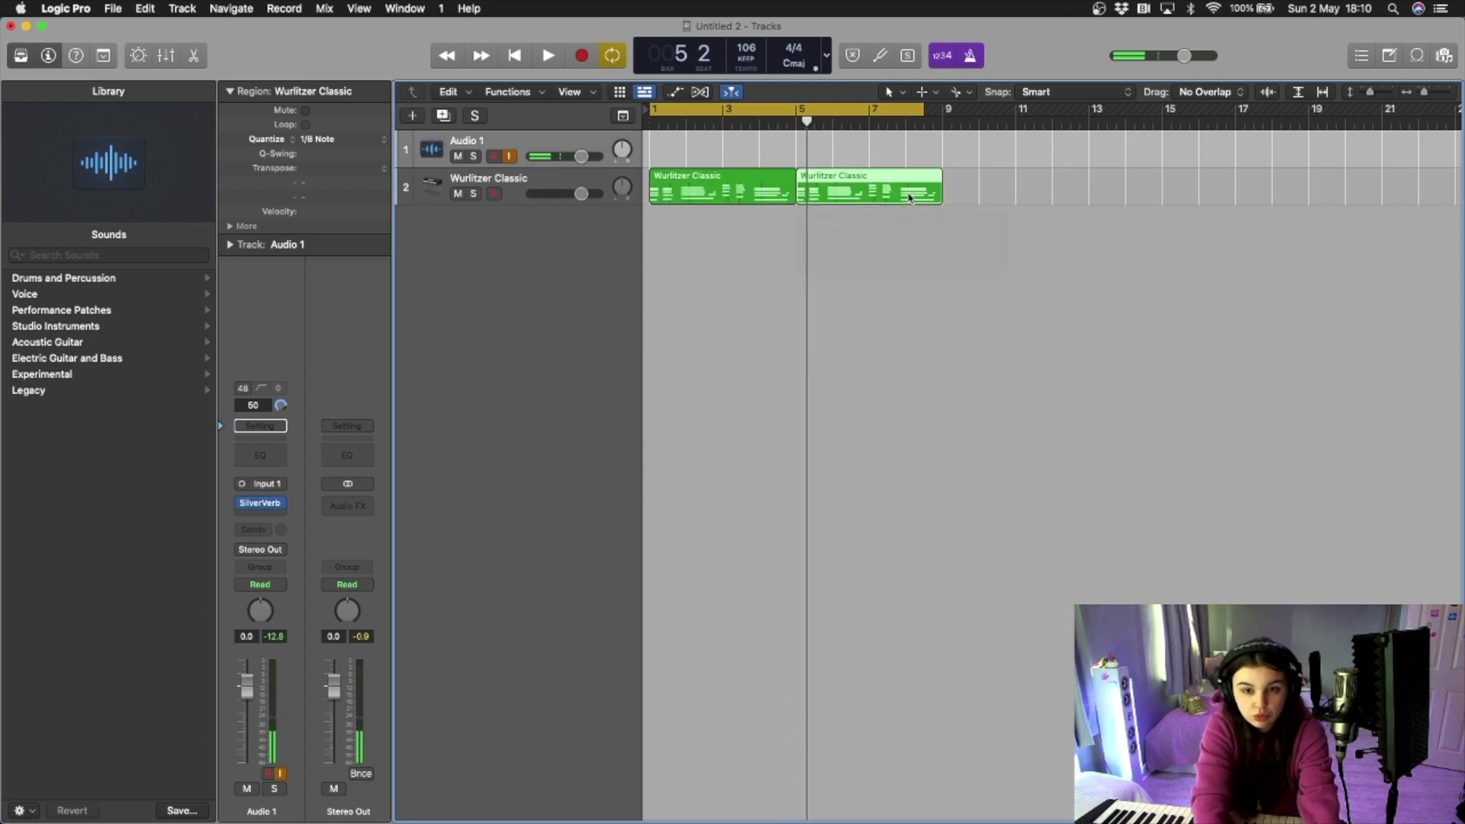
{"action": "key", "text": "space"}
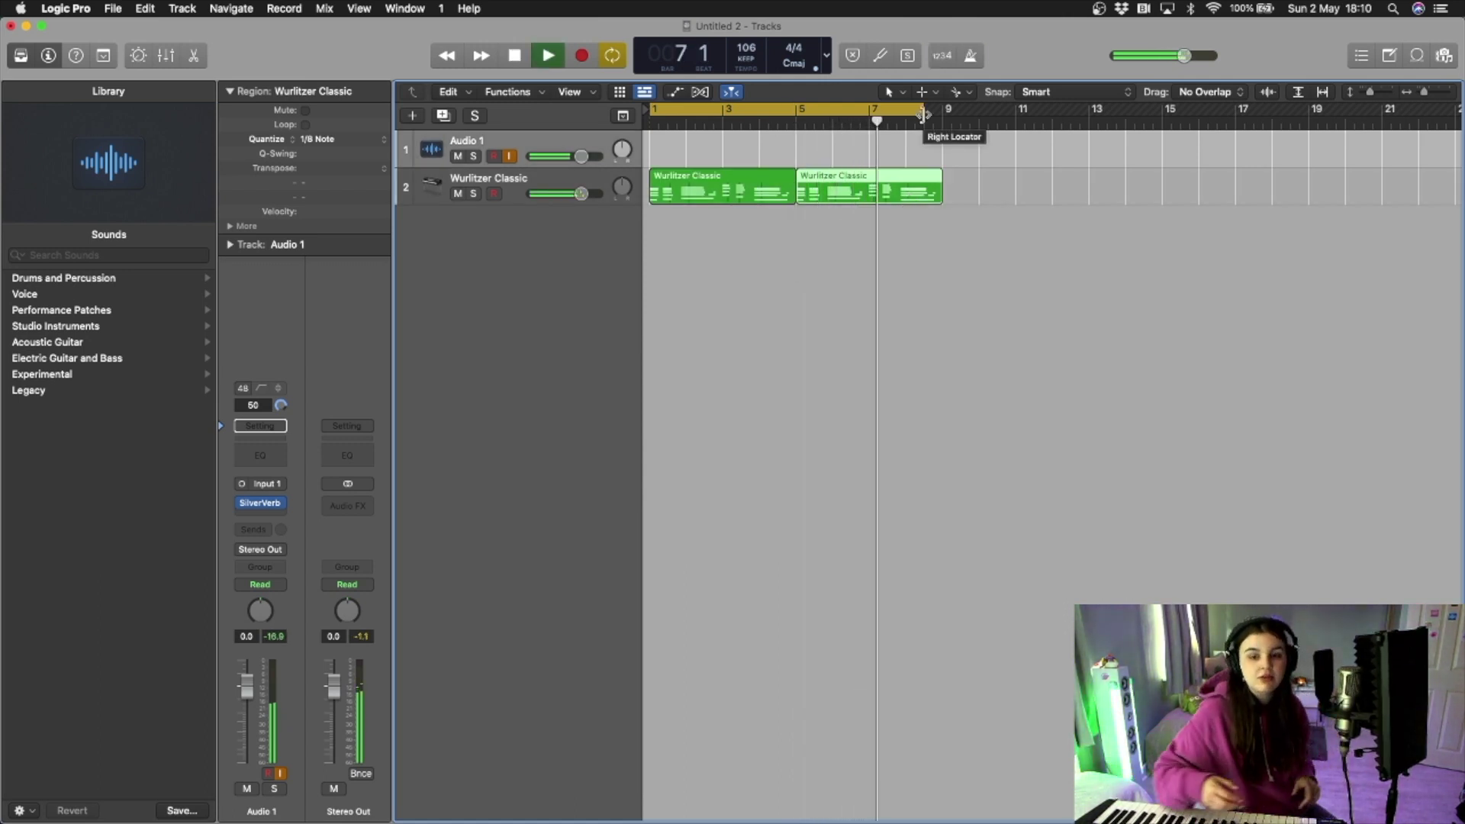
{"action": "left_click_drag", "start_coordinate": [924, 115], "coordinate": [942, 116]}
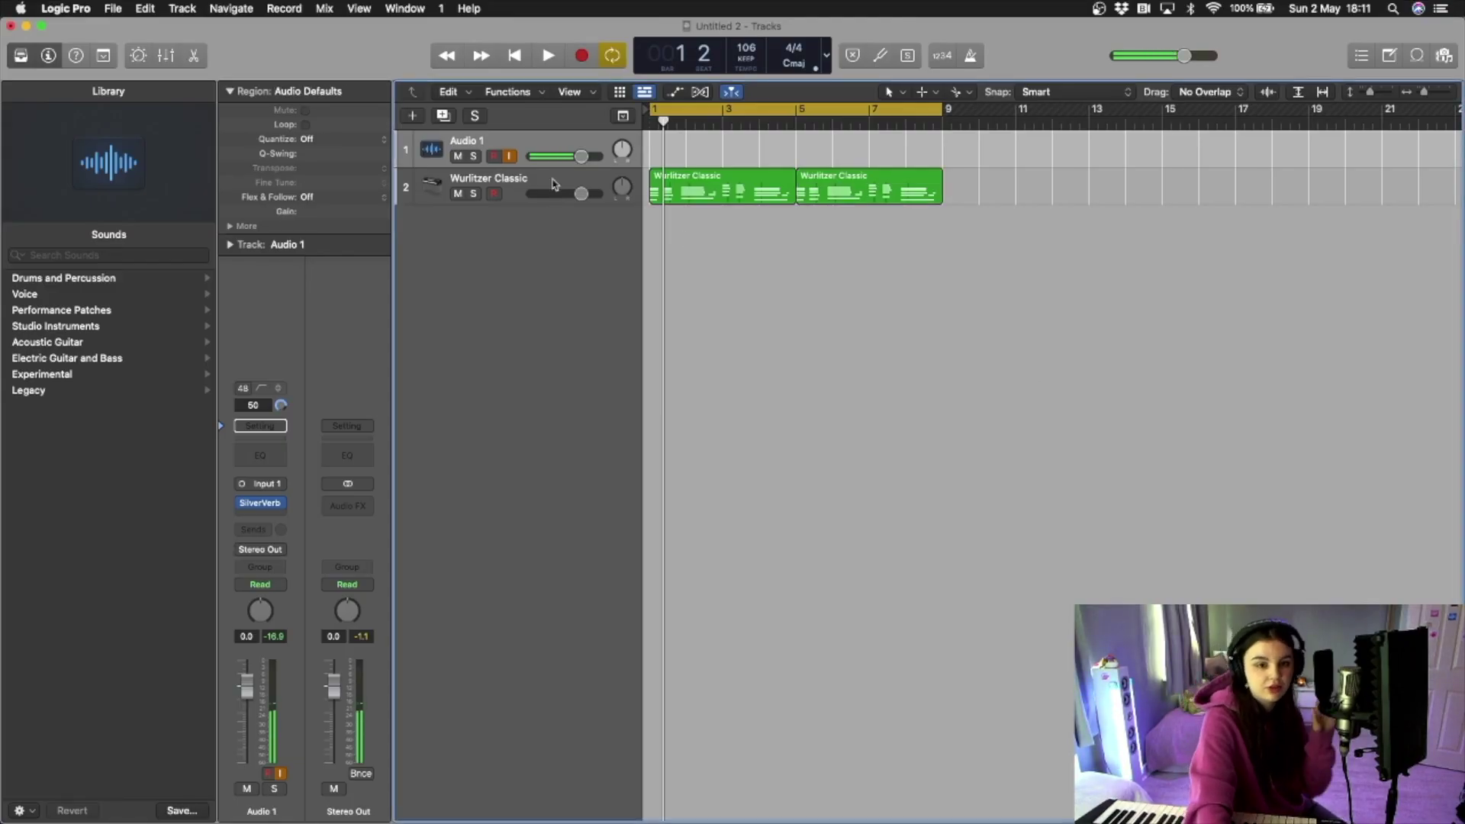
Step: Enable Count-in and Metronome, discard a false start, and record a vocal take on Audio 1
{"action": "left_click", "coordinate": [948, 56]}
{"action": "key", "text": "r"}
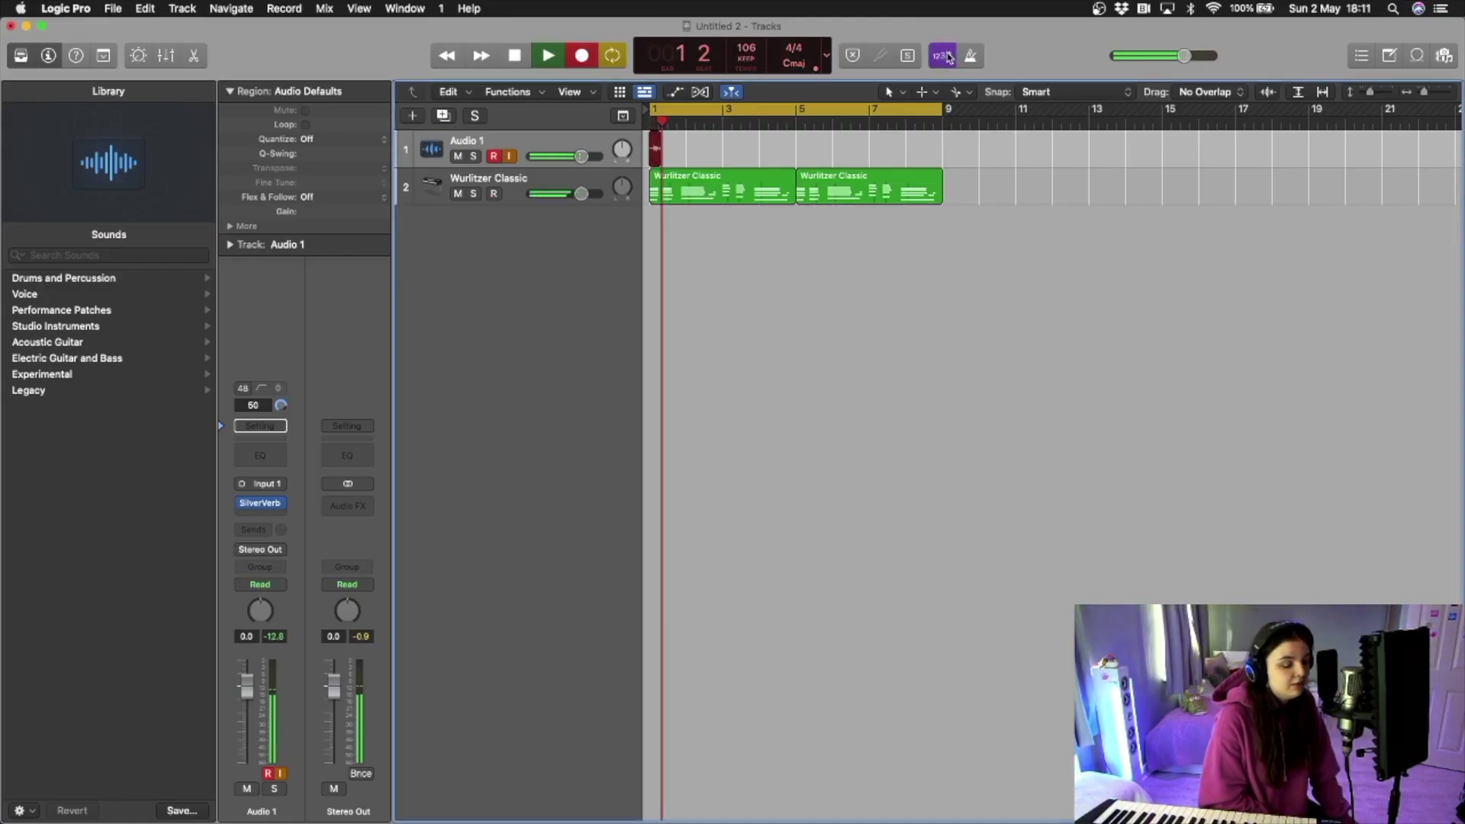
{"action": "key", "text": "space"}
{"action": "key", "text": "super+z"}
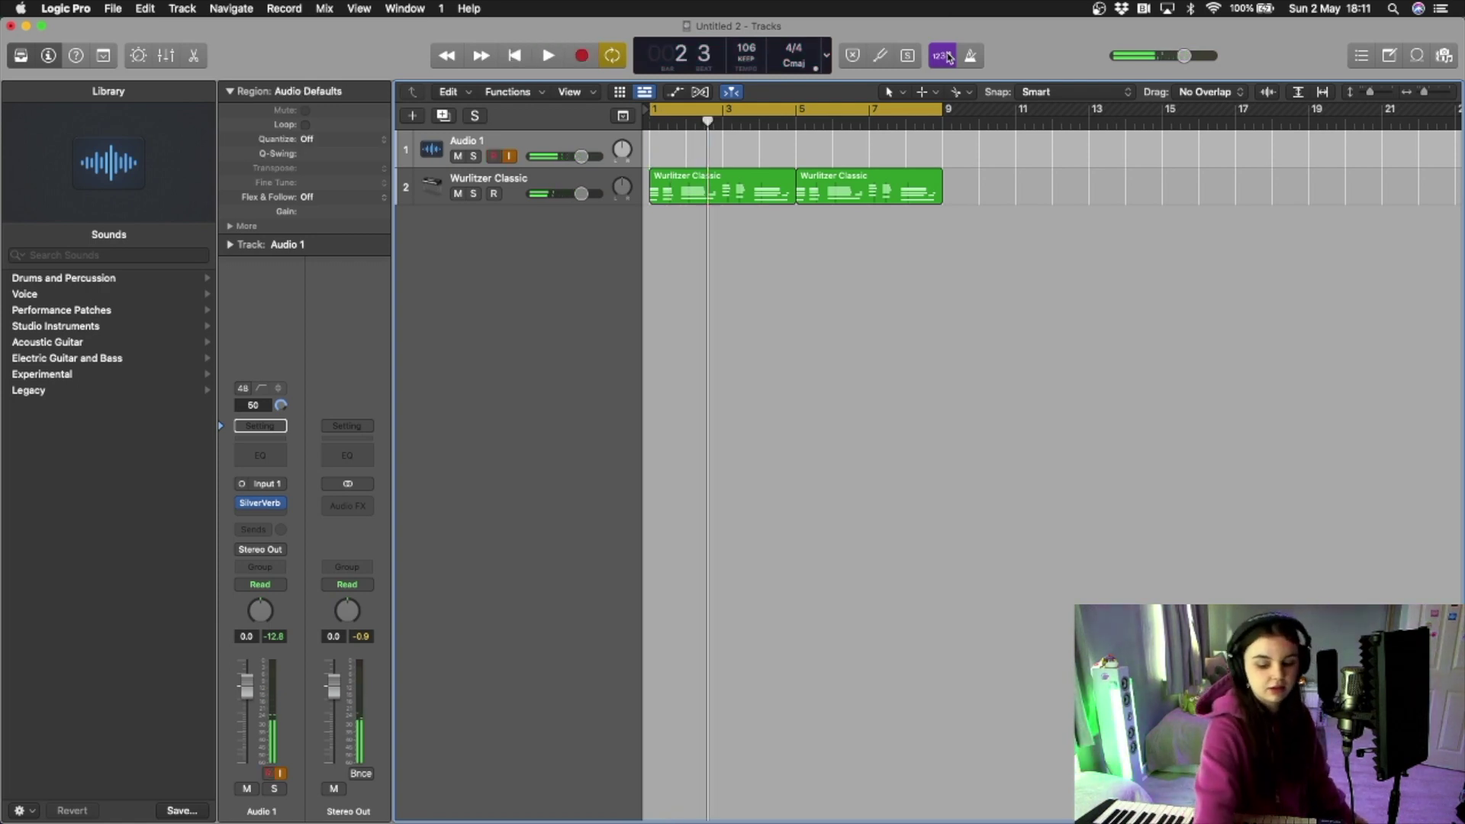
{"action": "left_click", "coordinate": [970, 56]}
{"action": "key", "text": "r"}
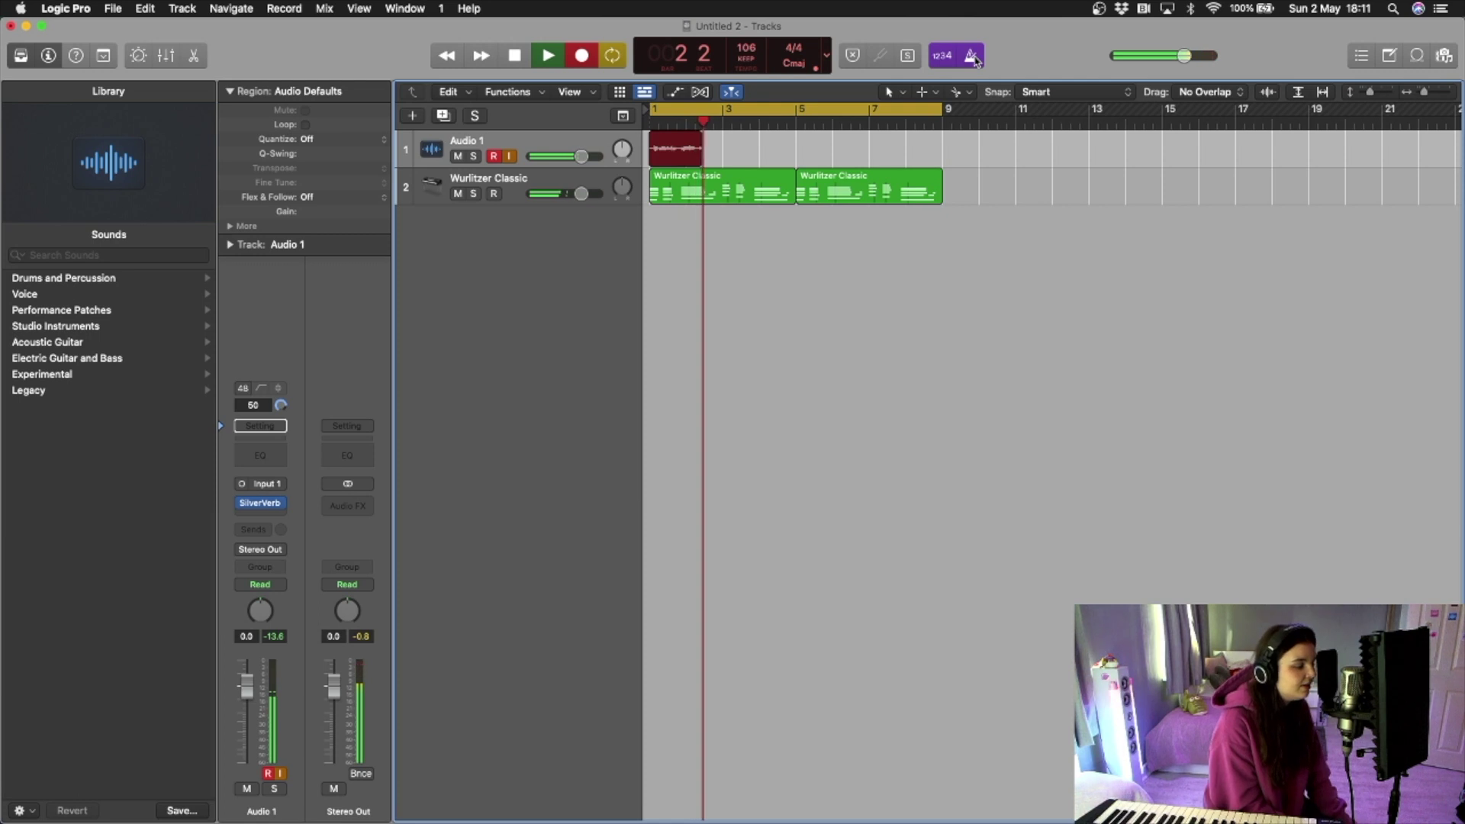
{"action": "key", "text": "space"}
{"action": "key", "text": "space"}
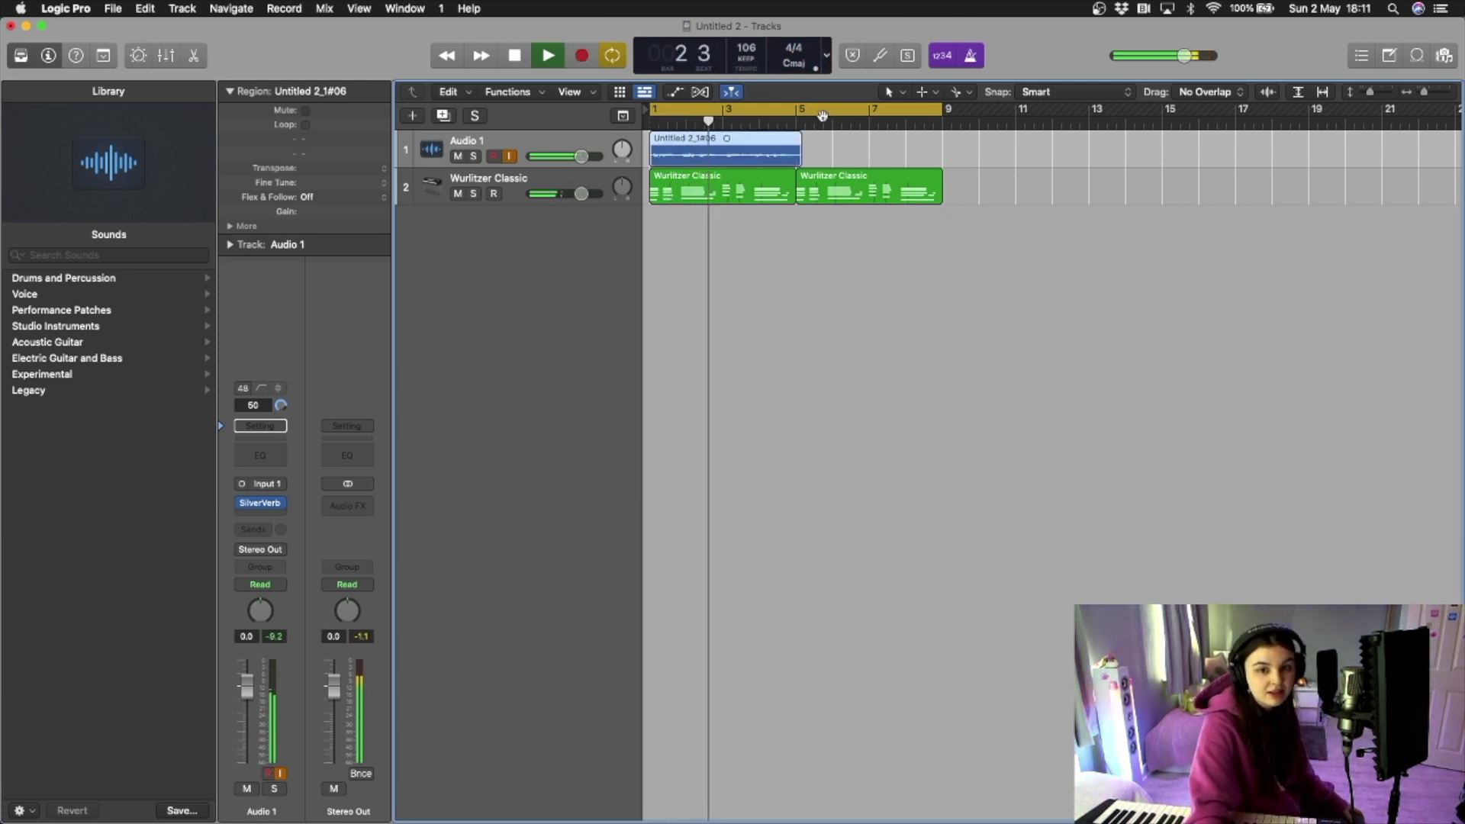
Step: Punch in a second vocal take and record another take from bar 3
{"action": "key", "text": "r"}
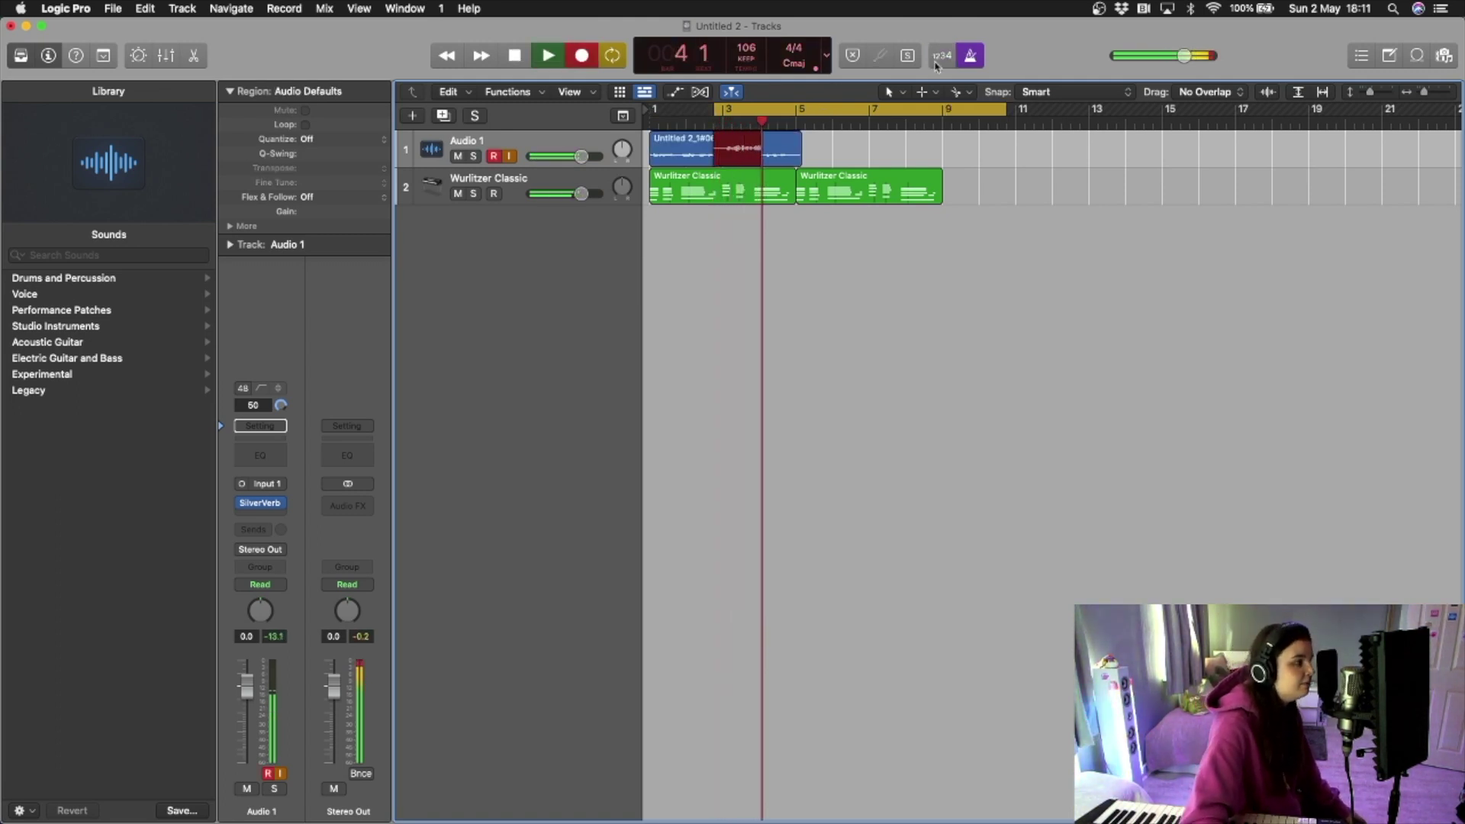
{"action": "key", "text": "space"}
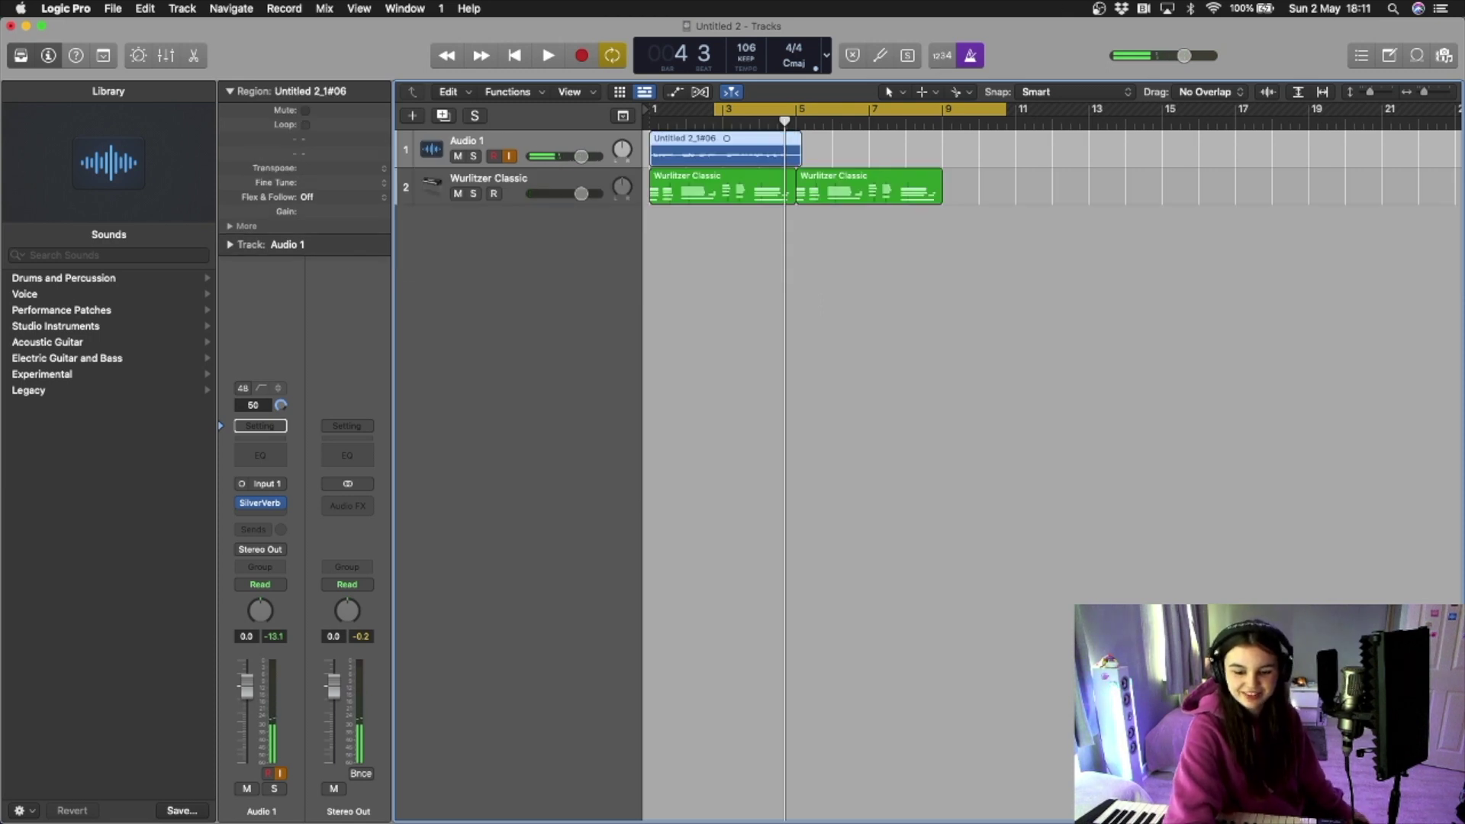
{"action": "left_click", "coordinate": [1197, 256]}
{"action": "key", "text": "r"}
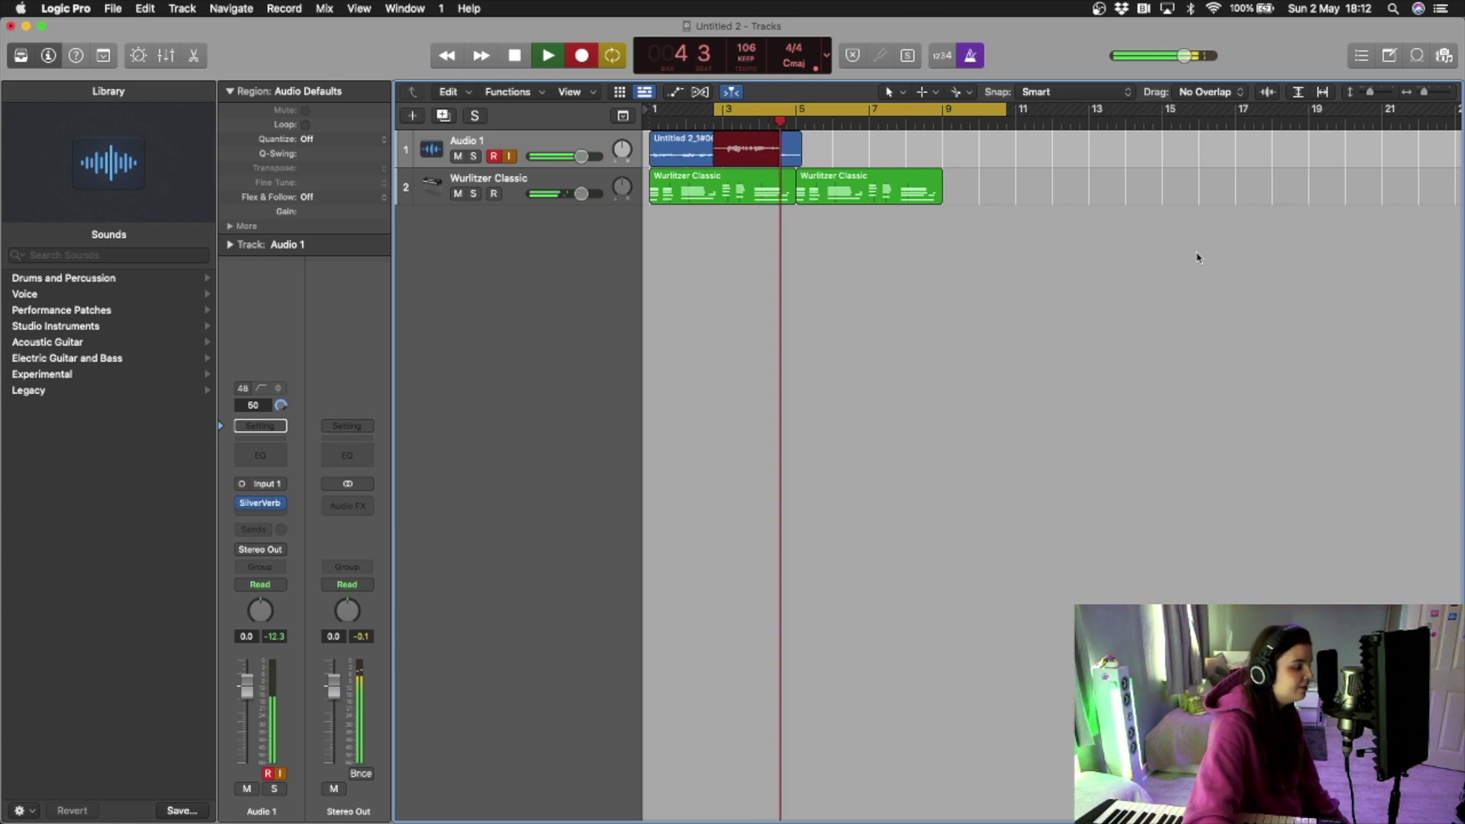
{"action": "key", "text": "space"}
{"action": "left_click", "coordinate": [748, 228]}
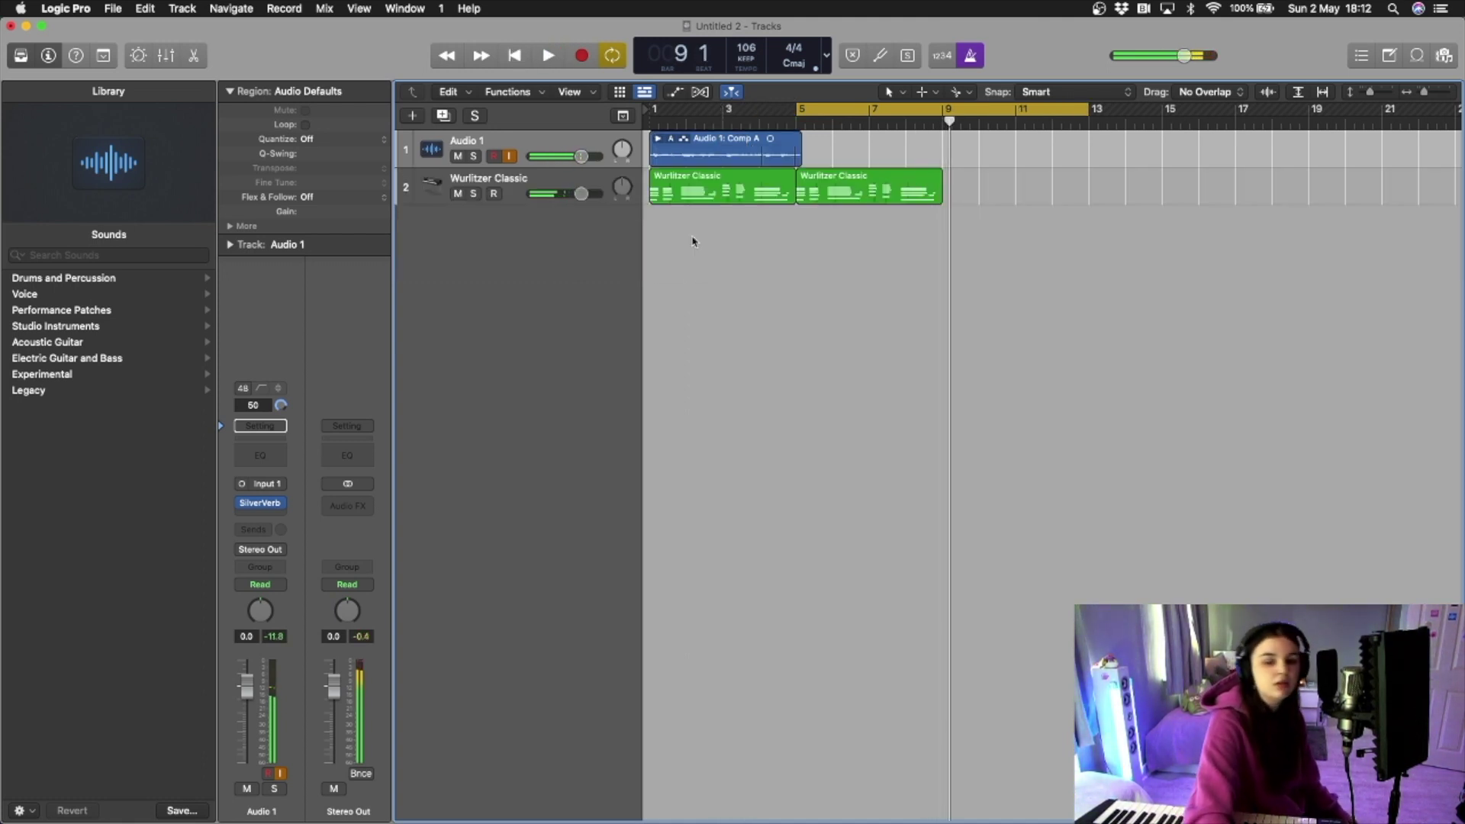
Step: Play the recorded vocal takes back from the loop start
{"action": "key", "text": "Return"}
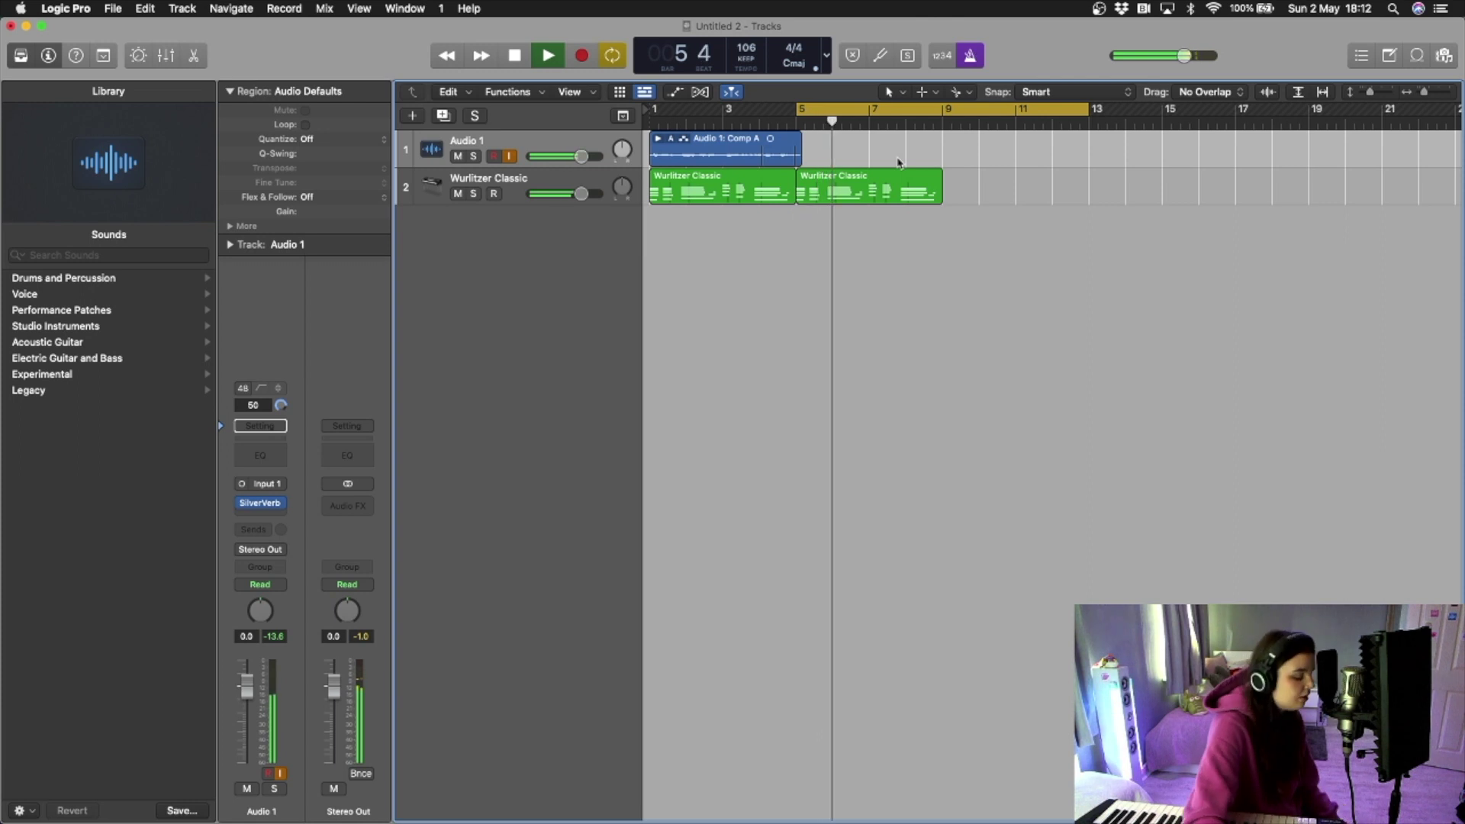
{"action": "key", "text": "space"}
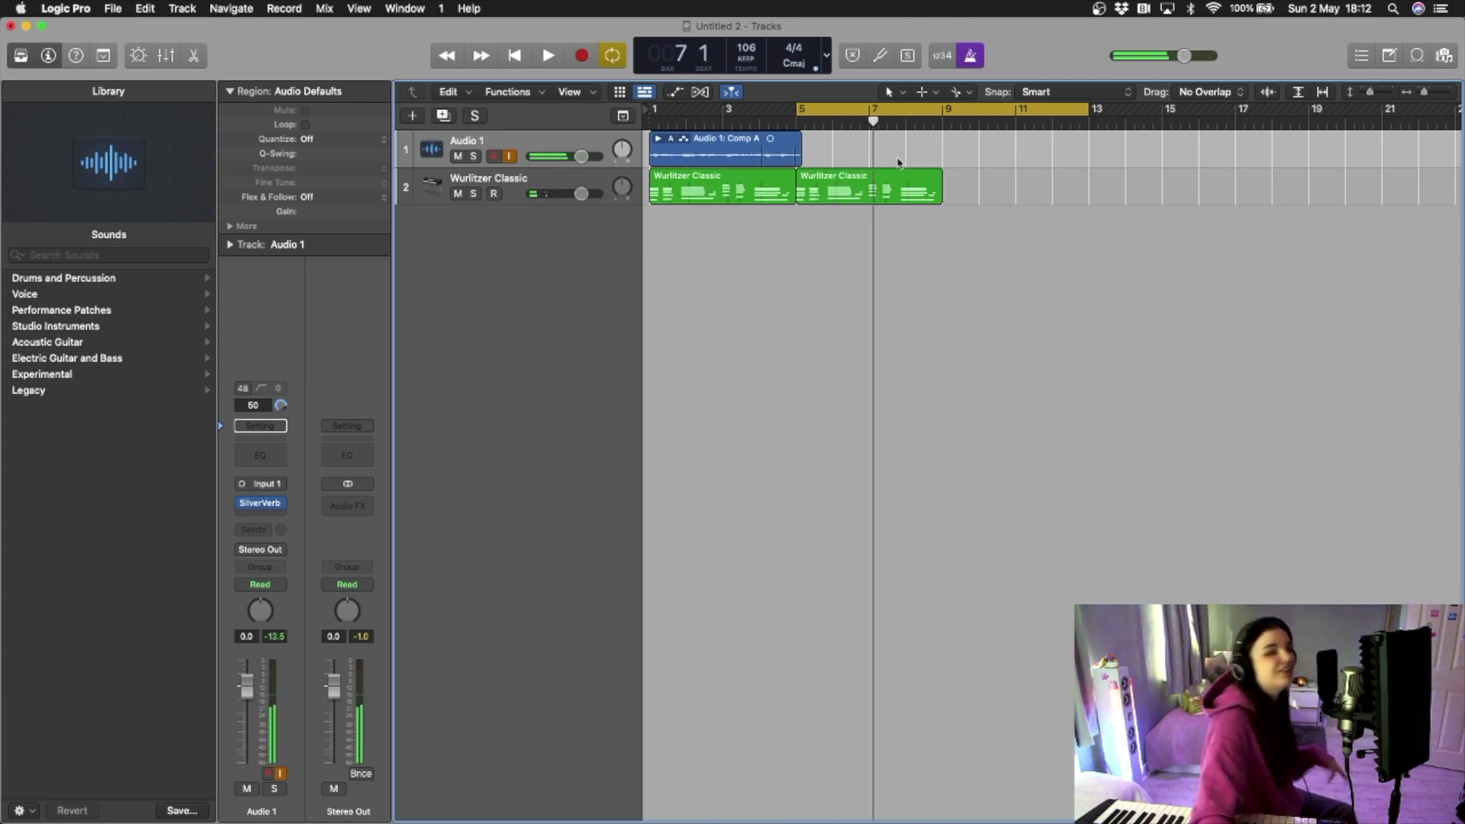
{"action": "key", "text": "Return"}
{"action": "key", "text": "space"}
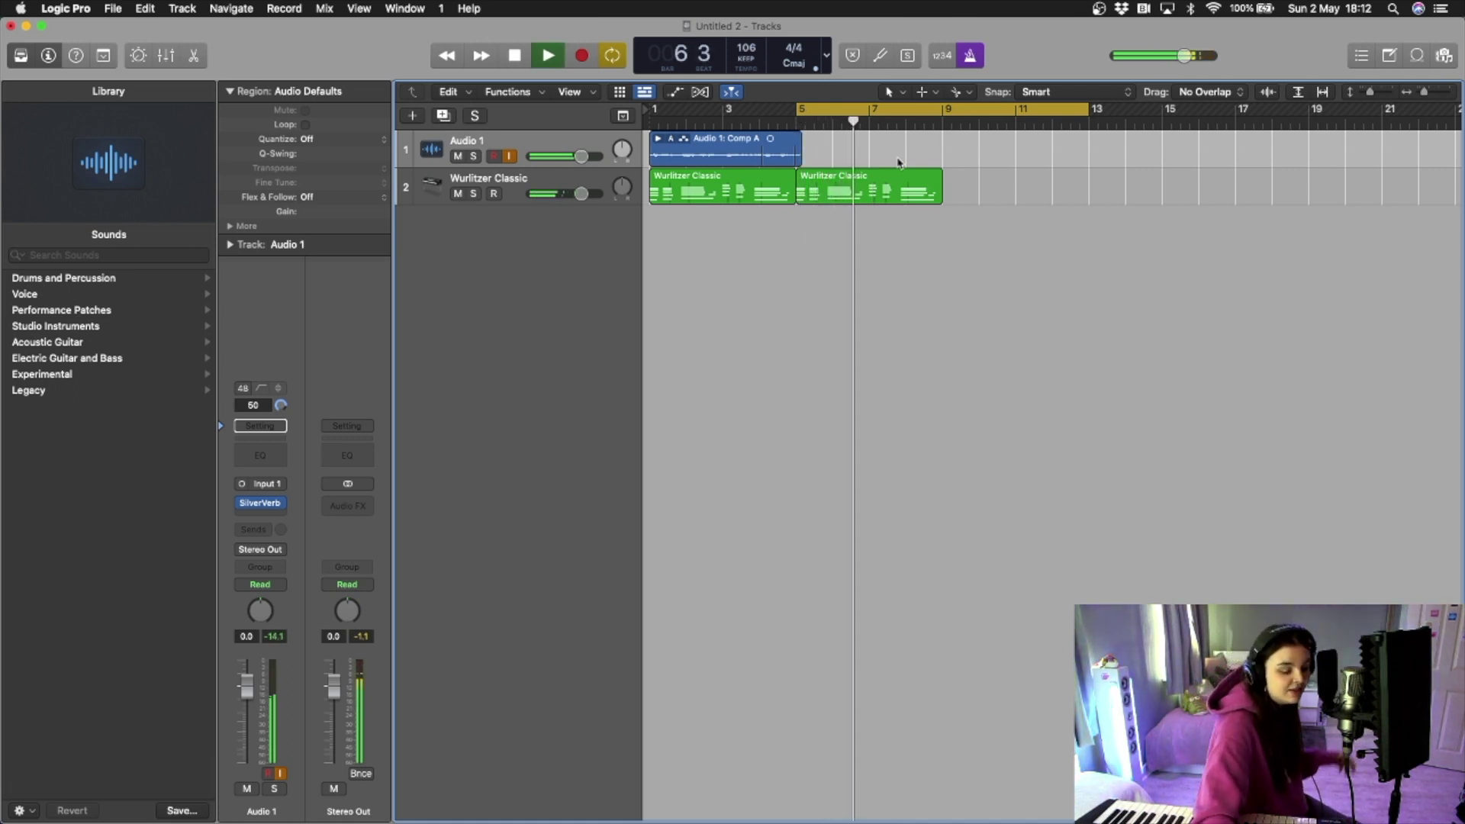
{"action": "key", "text": "space"}
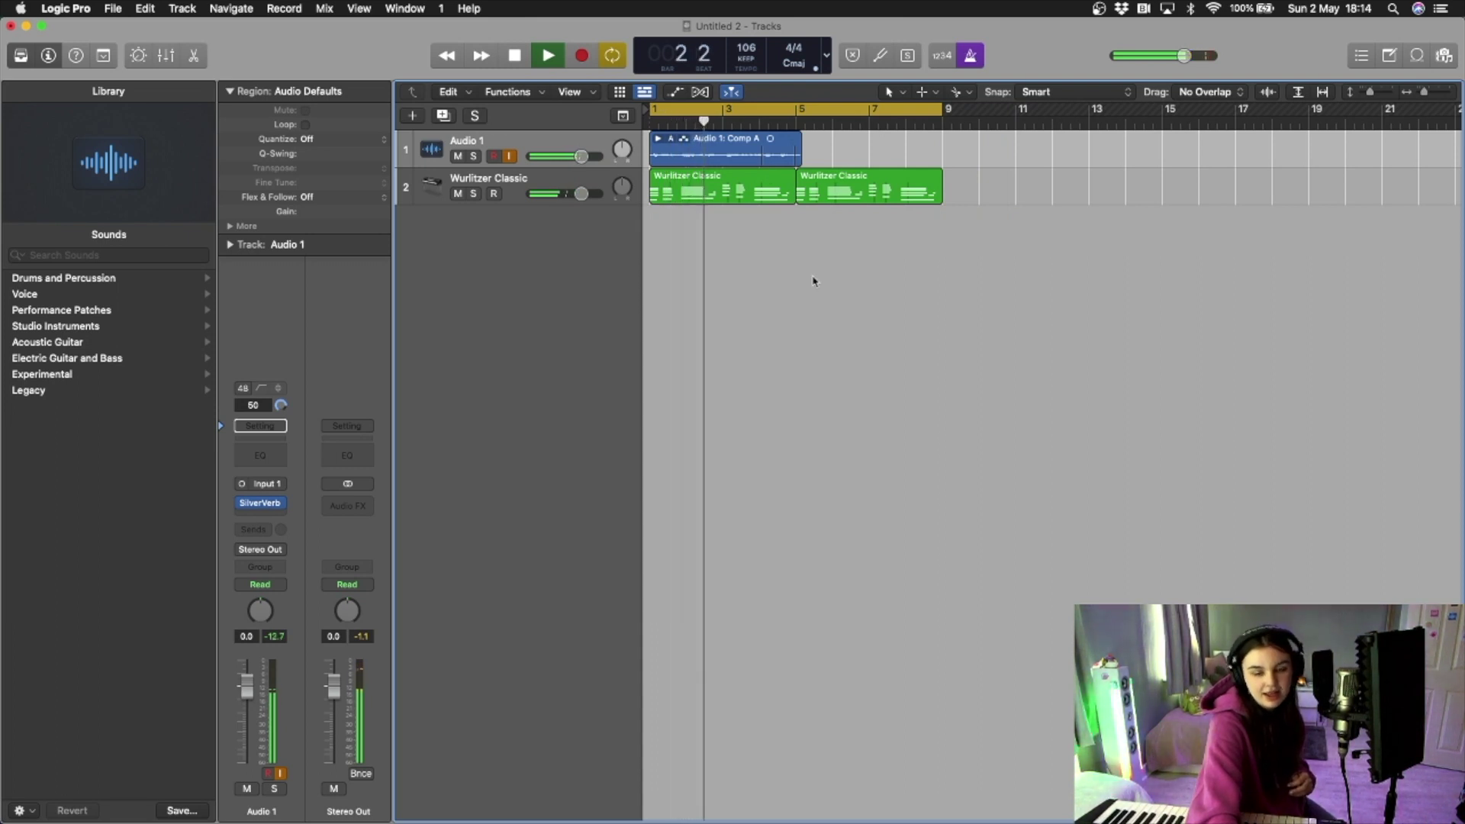
Step: Move the cycle to bar 5, record the next vocal section, and shift the loop to bars 9–16
{"action": "left_click_drag", "start_coordinate": [793, 109], "coordinate": [1079, 109]}
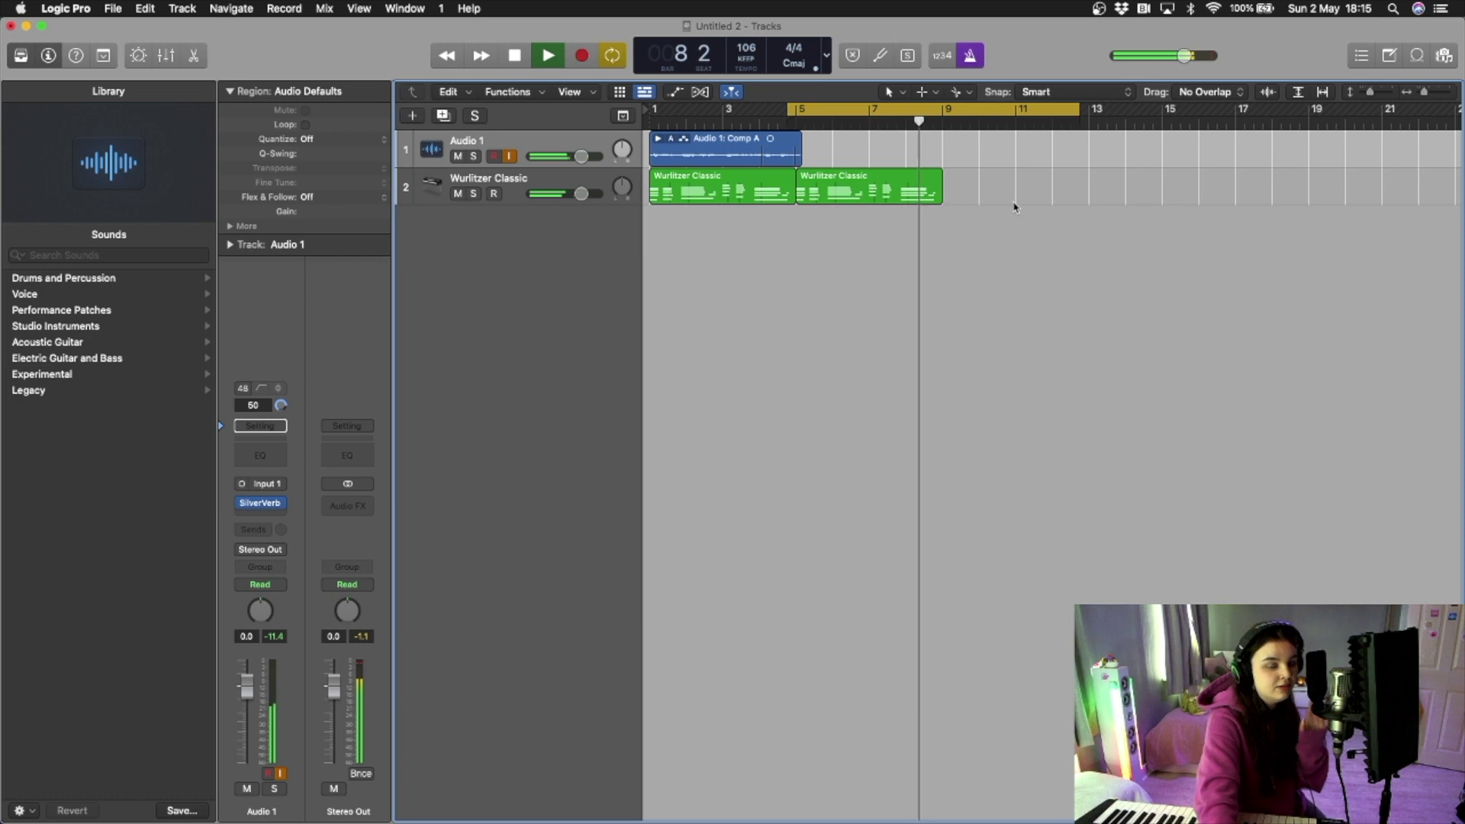
{"action": "key", "text": "space"}
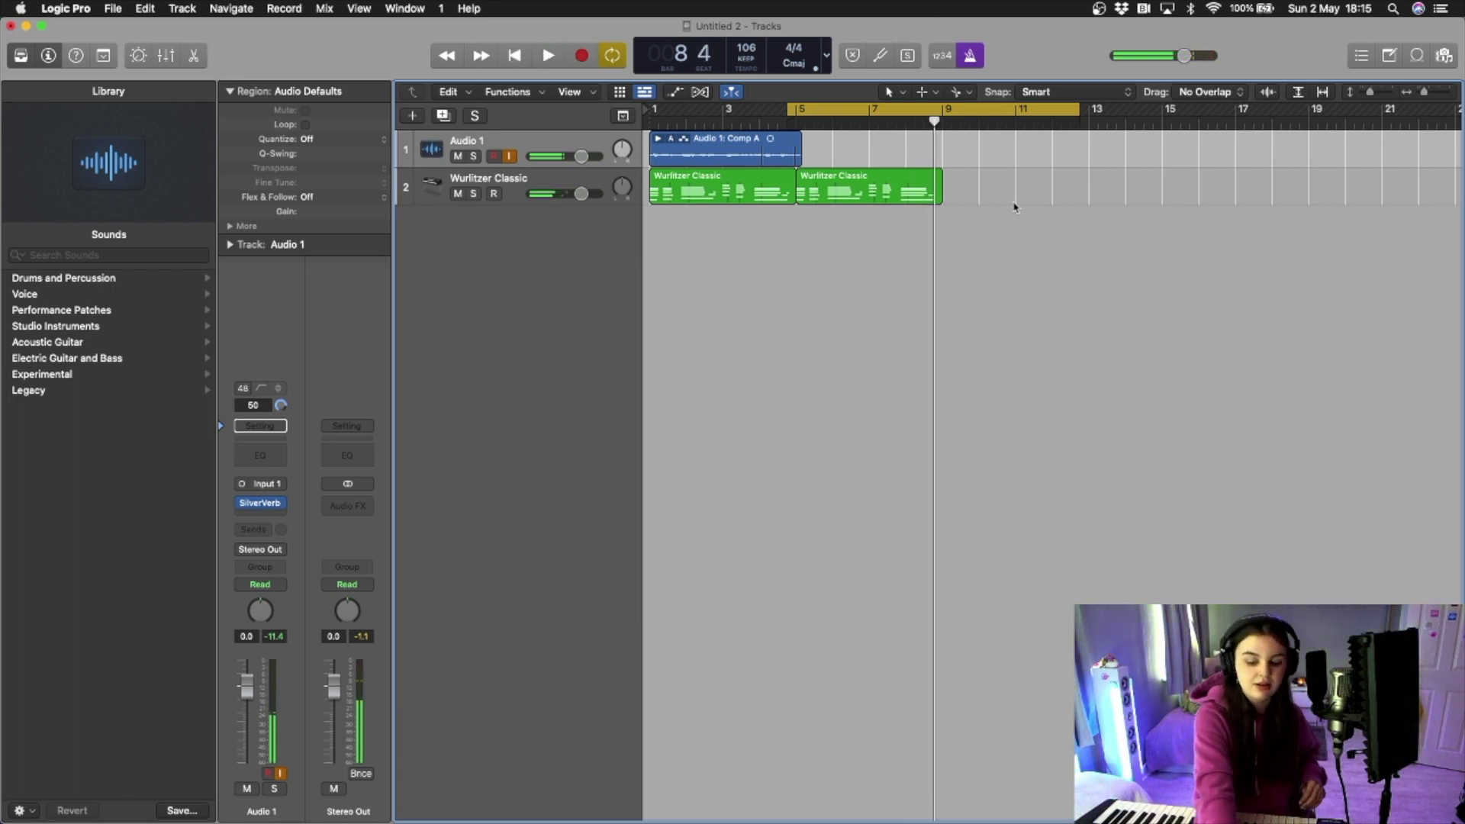
{"action": "key", "text": "r"}
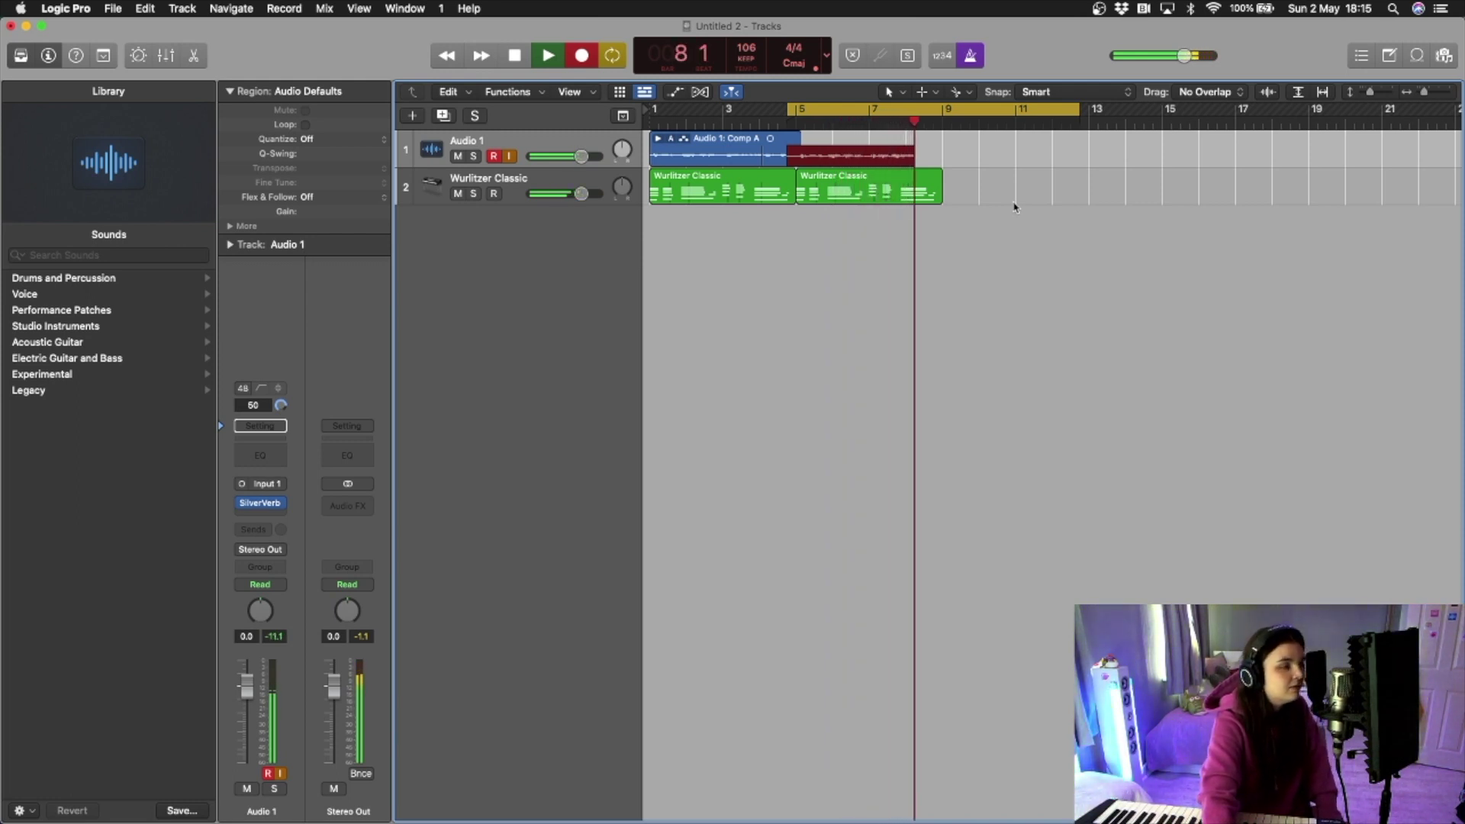
{"action": "key", "text": "space"}
{"action": "left_click_drag", "start_coordinate": [962, 113], "coordinate": [1108, 112]}
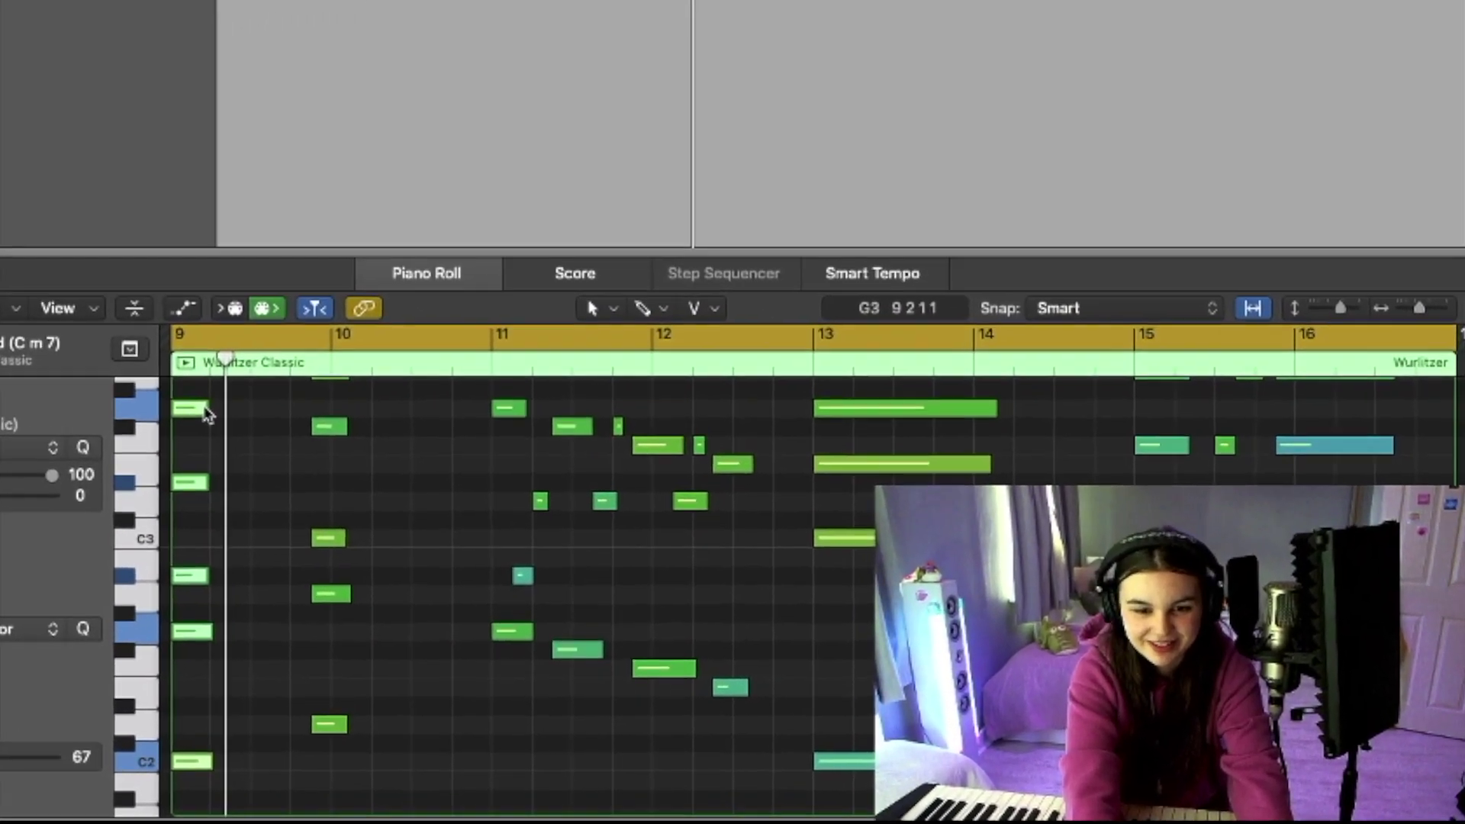
Step: Lengthen the first chord's notes in the Piano Roll, select Audio 1, and play the song
{"action": "left_click_drag", "start_coordinate": [373, 478], "coordinate": [712, 547]}
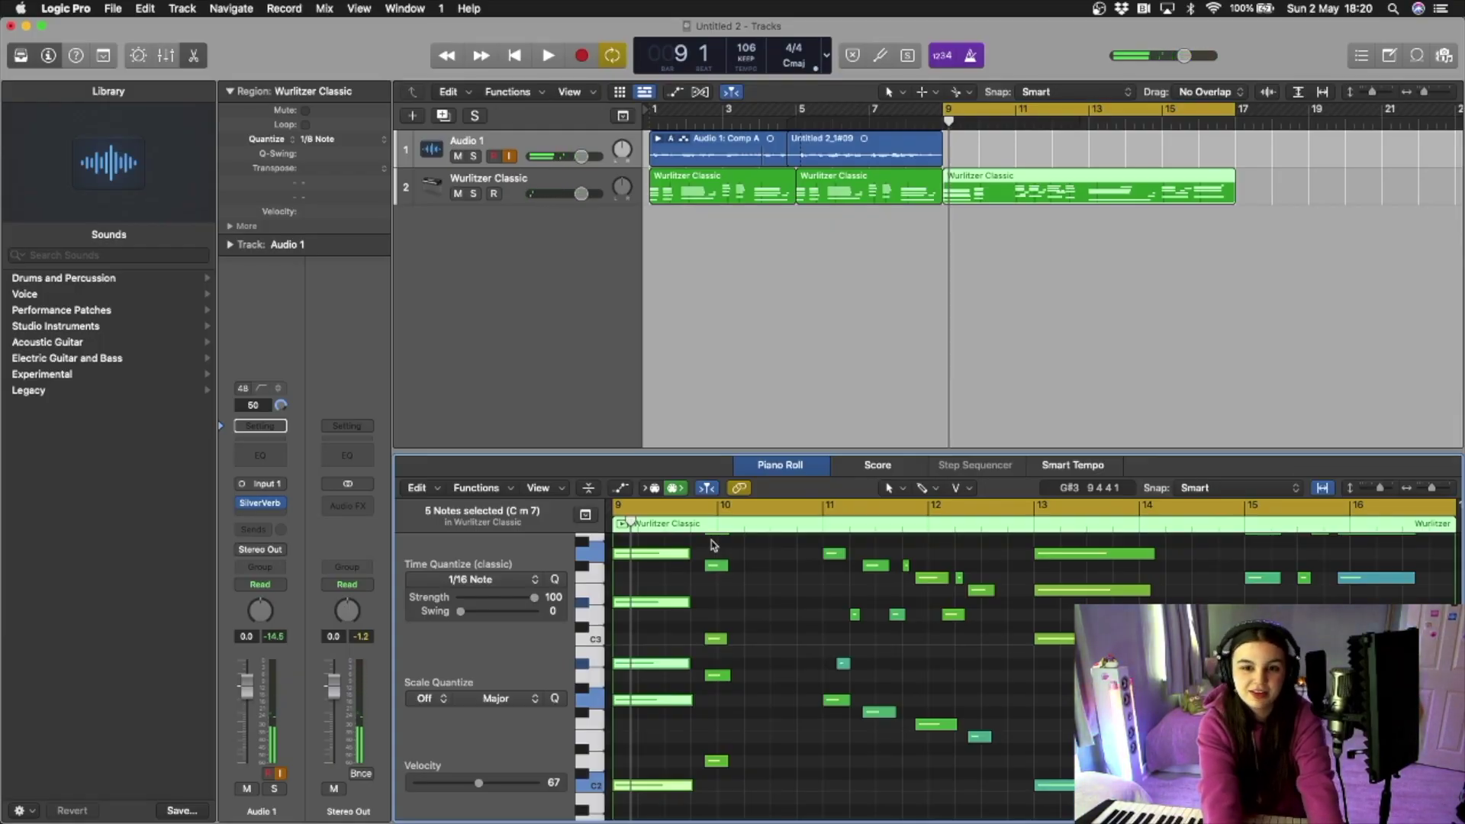
{"action": "left_click", "coordinate": [719, 343]}
{"action": "key", "text": "space"}
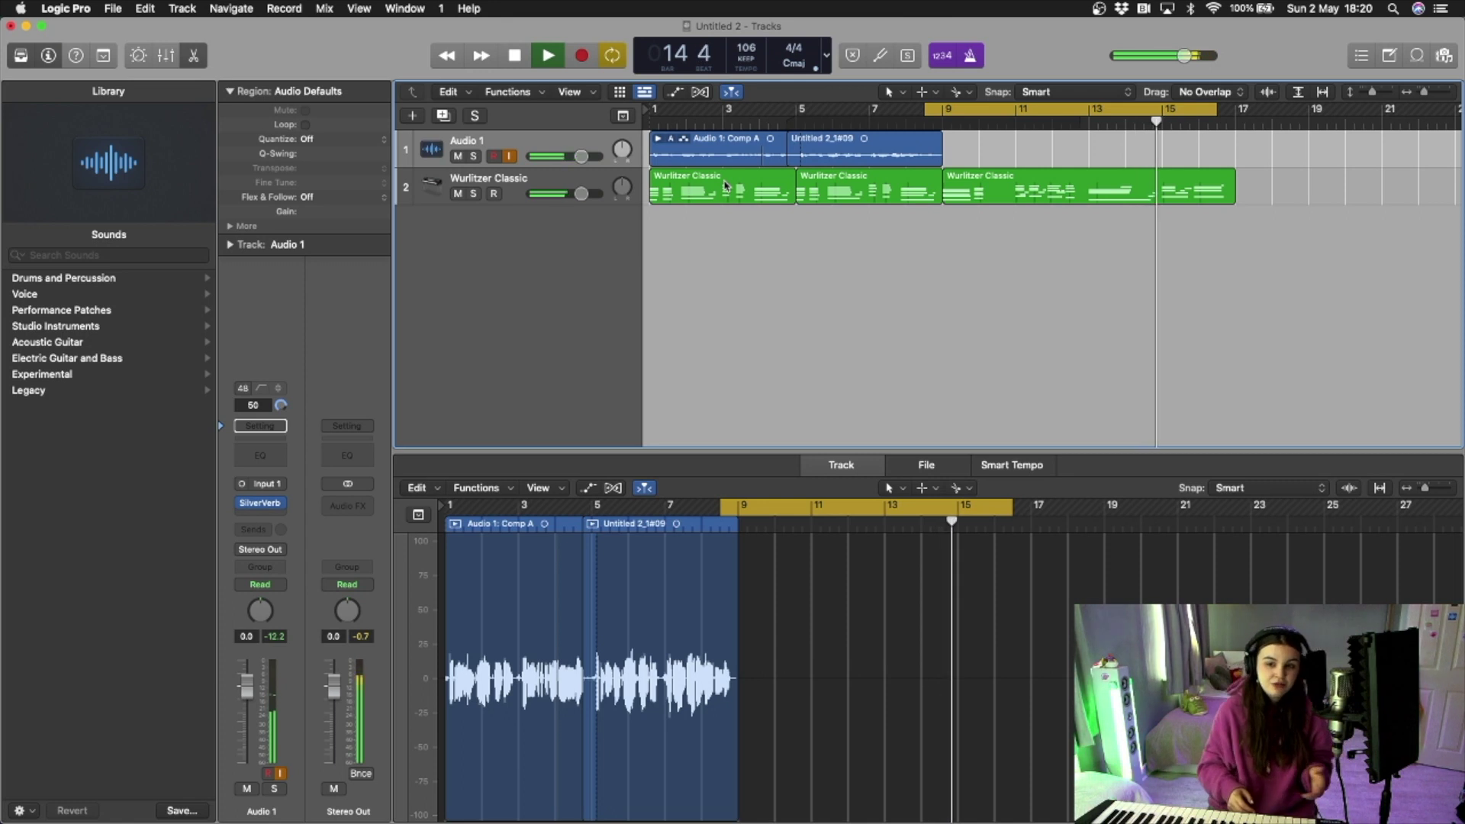
Step: Audition the song, then record vocals over bars 9–16
{"action": "key", "text": "space"}
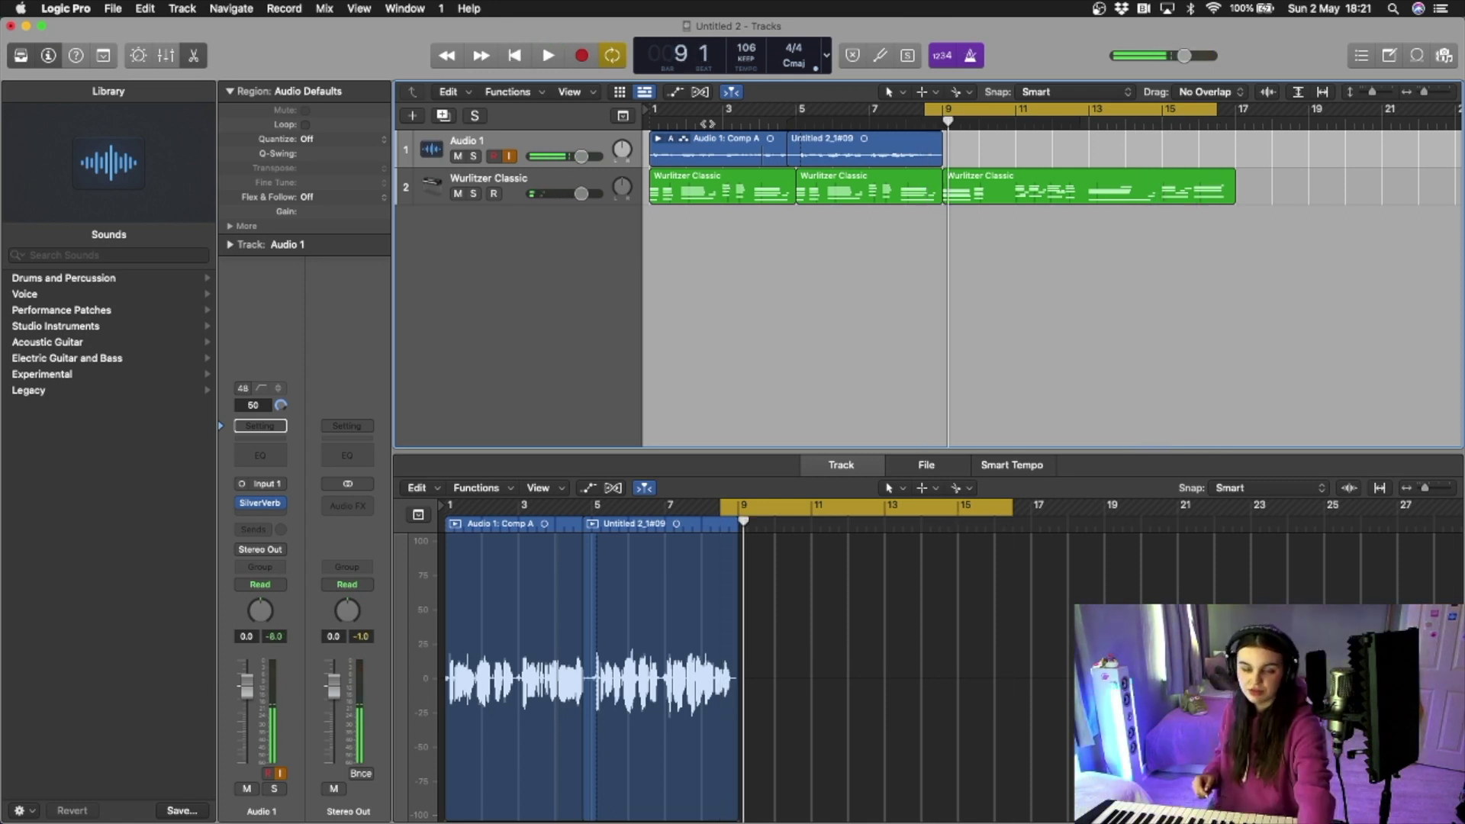
{"action": "key", "text": "space"}
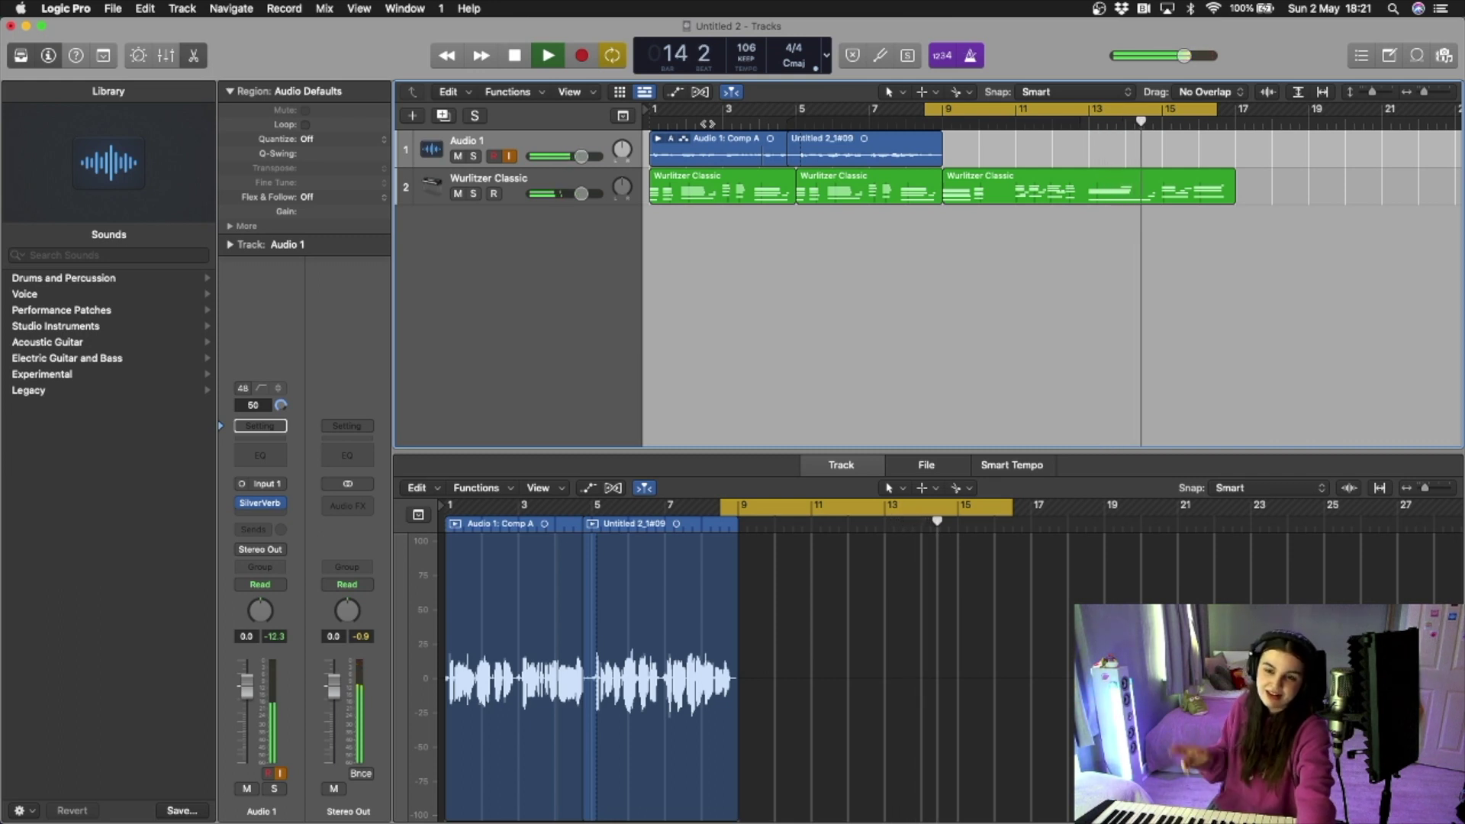
{"action": "key", "text": "space"}
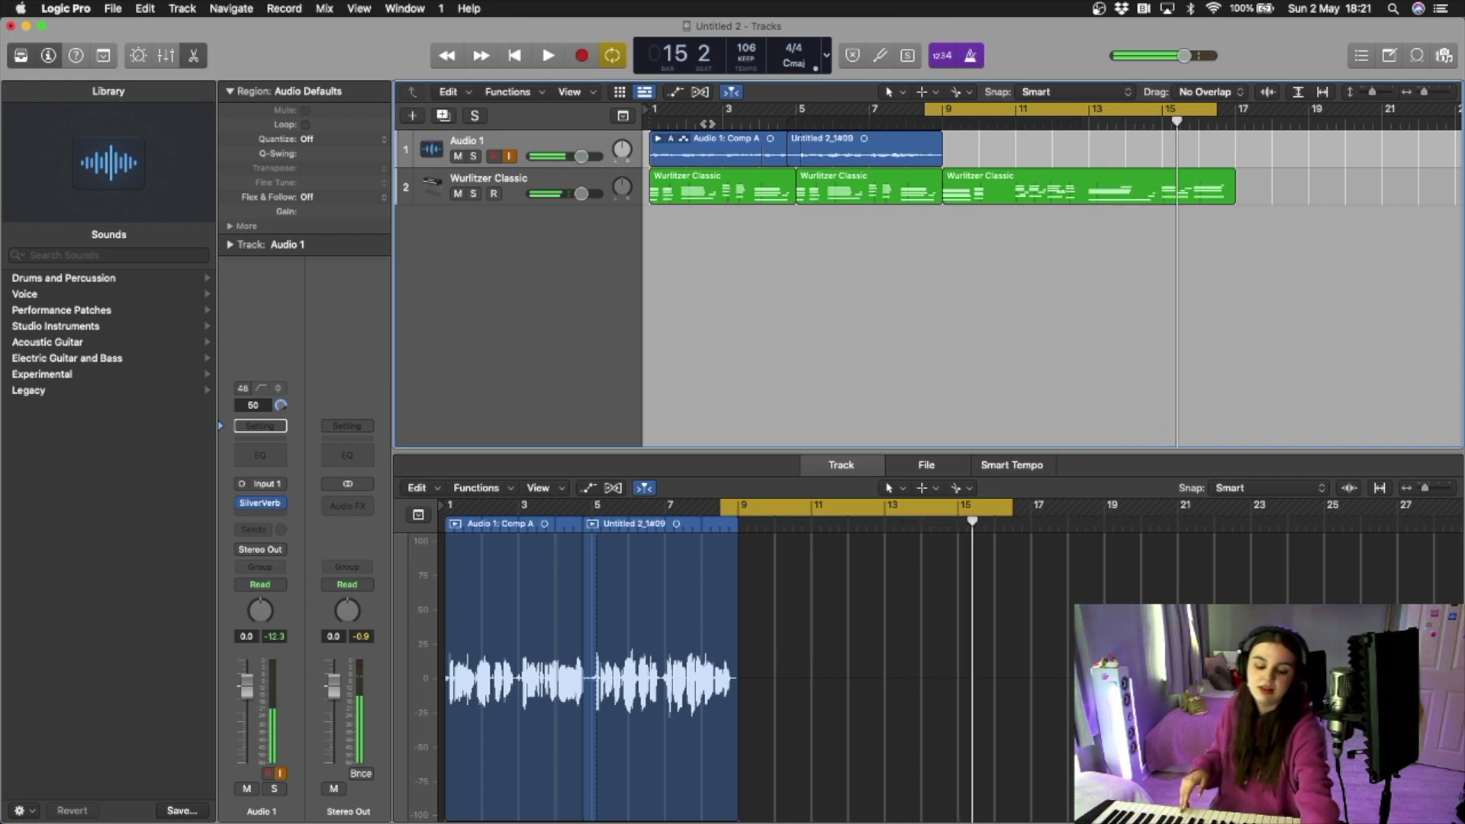
{"action": "key", "text": "r"}
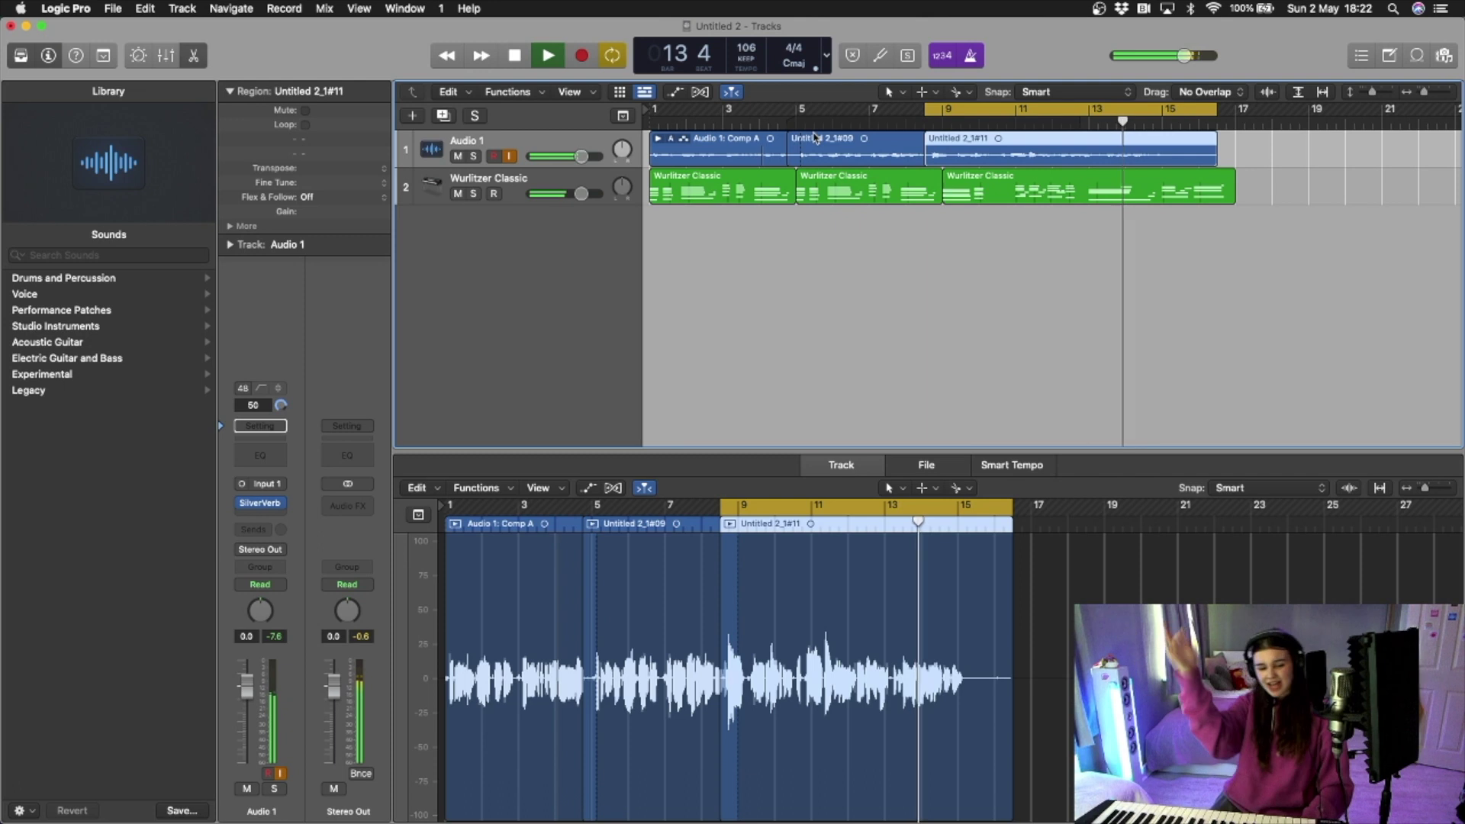
{"action": "key", "text": "space"}
Step: Show the Audio 1 vocal recording in the editor and start playback
{"action": "left_click", "coordinate": [500, 184]}
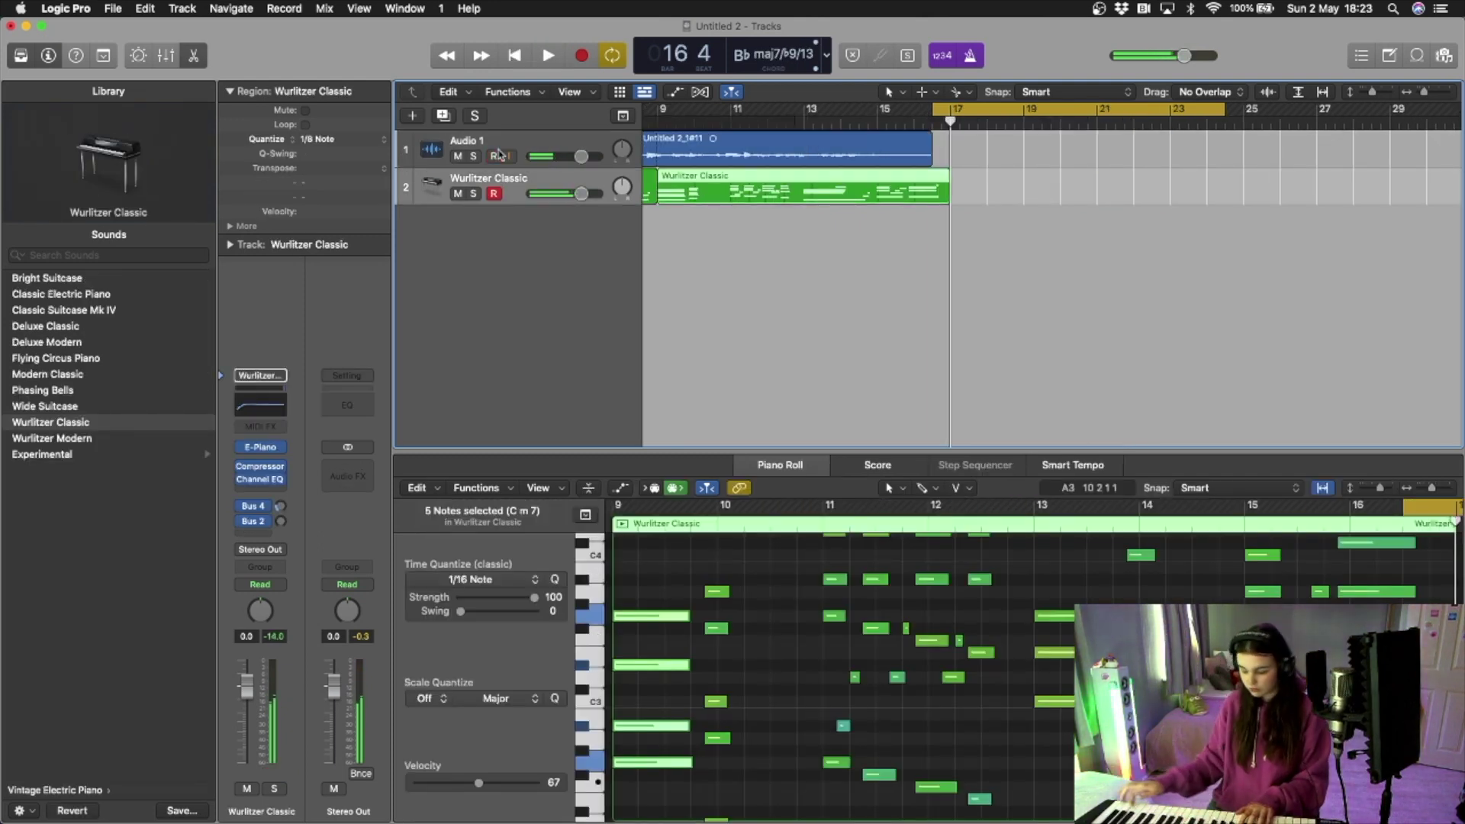
{"action": "left_click", "coordinate": [499, 155]}
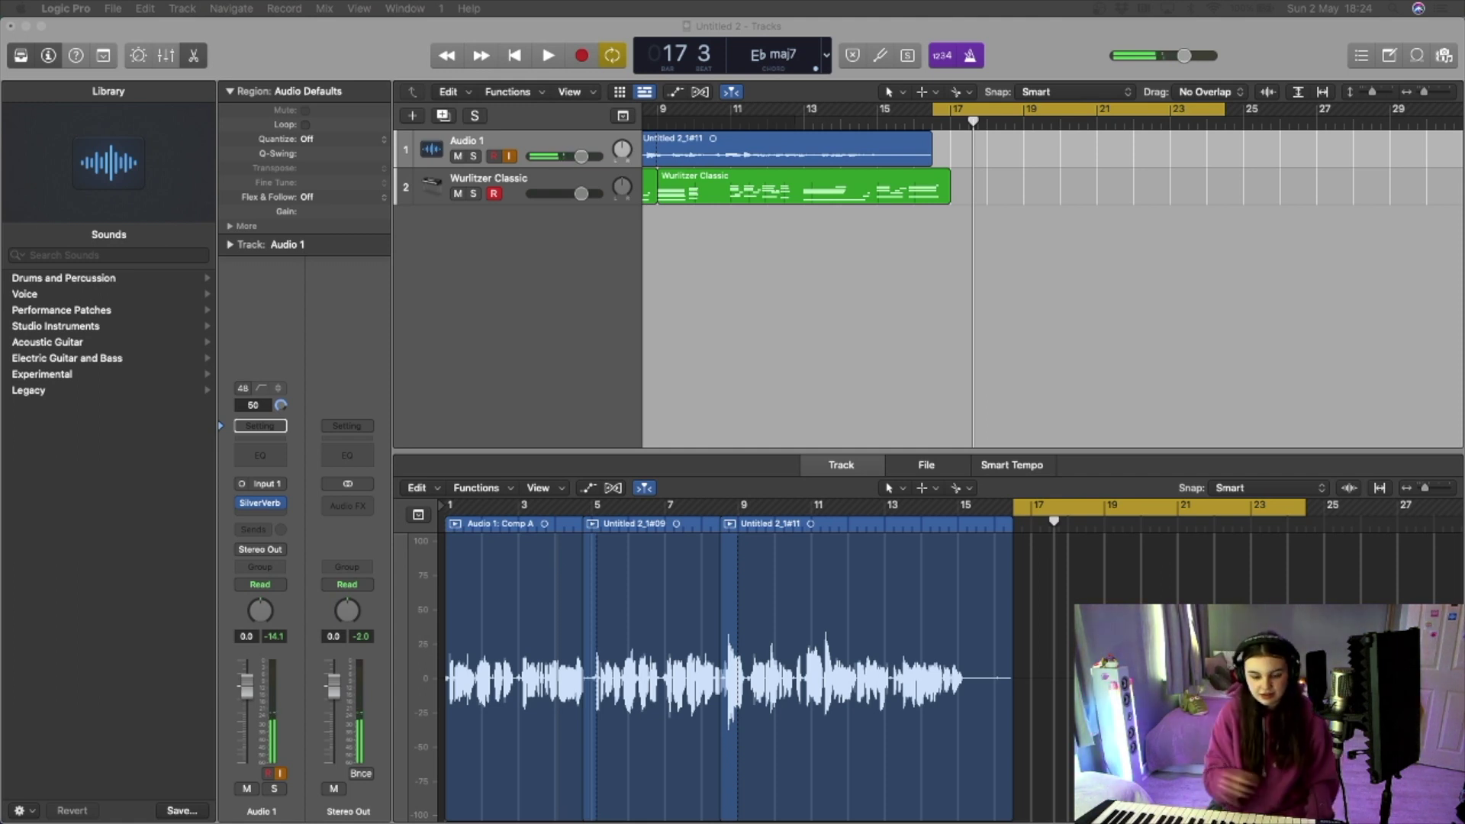
{"action": "left_click", "coordinate": [944, 96]}
{"action": "key", "text": "space"}
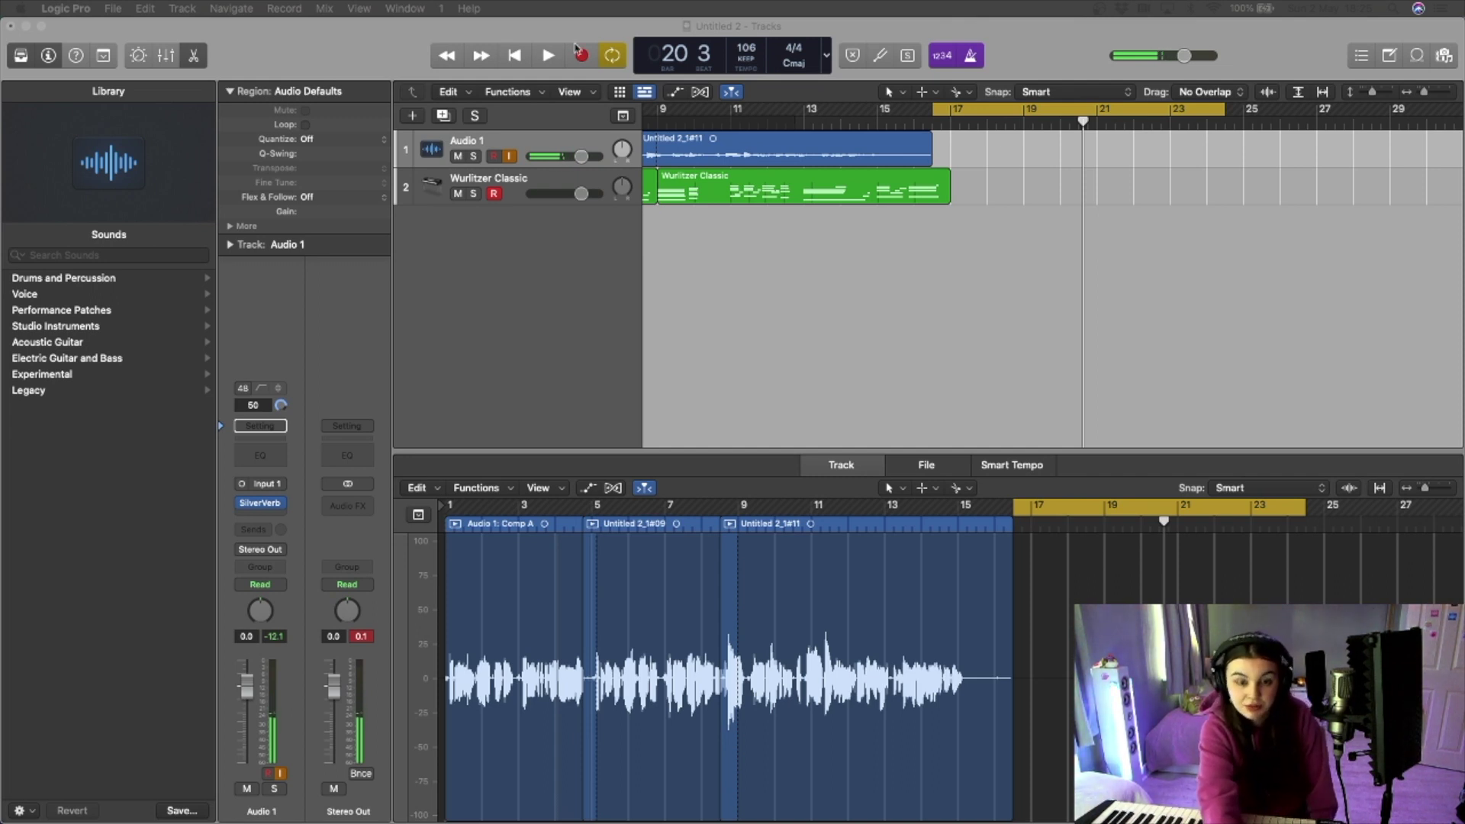
Step: Refocus the project window and start a new Wurlitzer take at bar 17
{"action": "left_click", "coordinate": [964, 100]}
{"action": "key", "text": "space"}
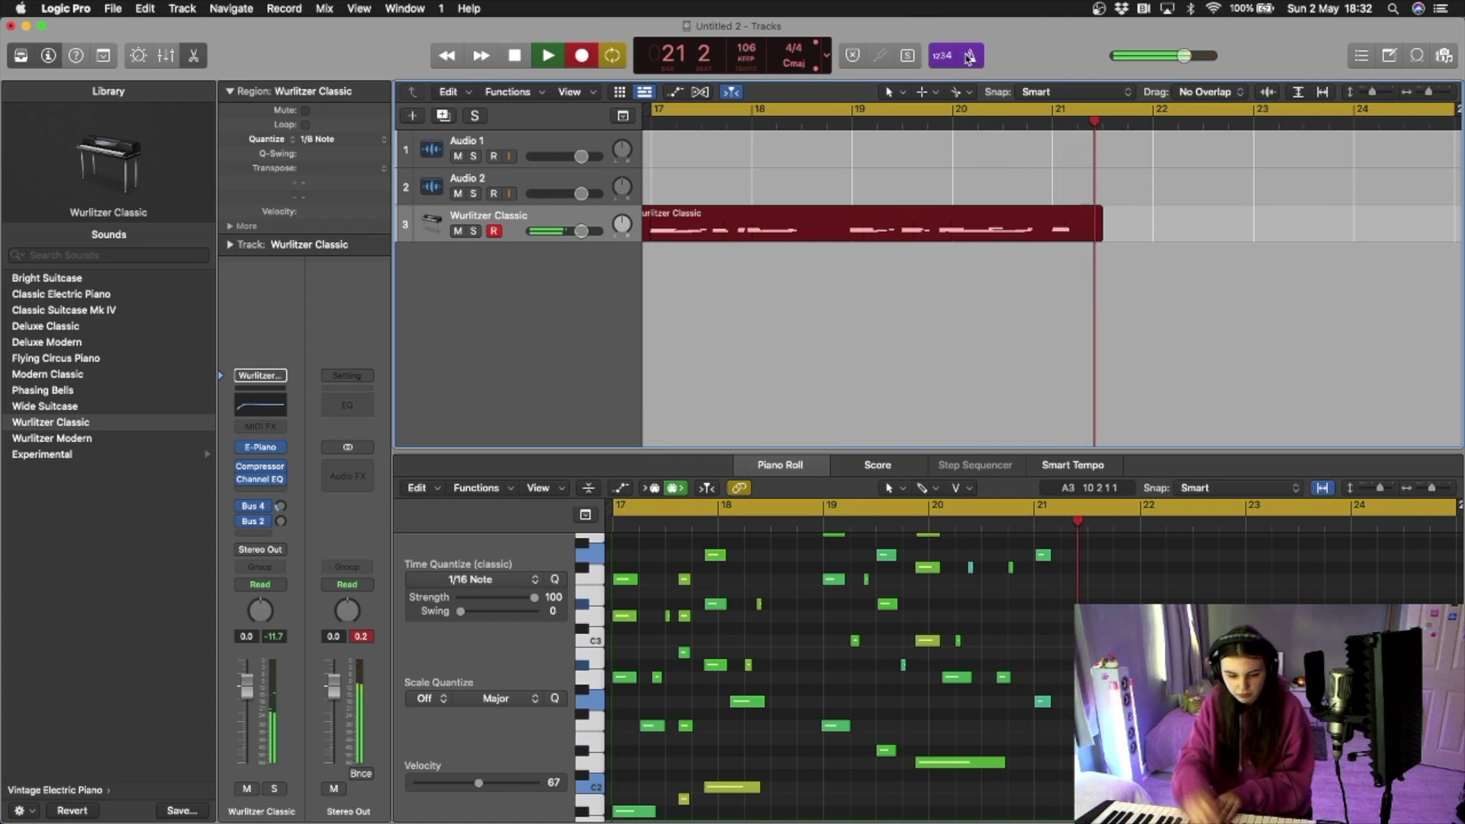
Step: Retake the Wurlitzer part from bar 17 after false starts, then stop recording
{"action": "key", "text": "space"}
{"action": "key", "text": "r"}
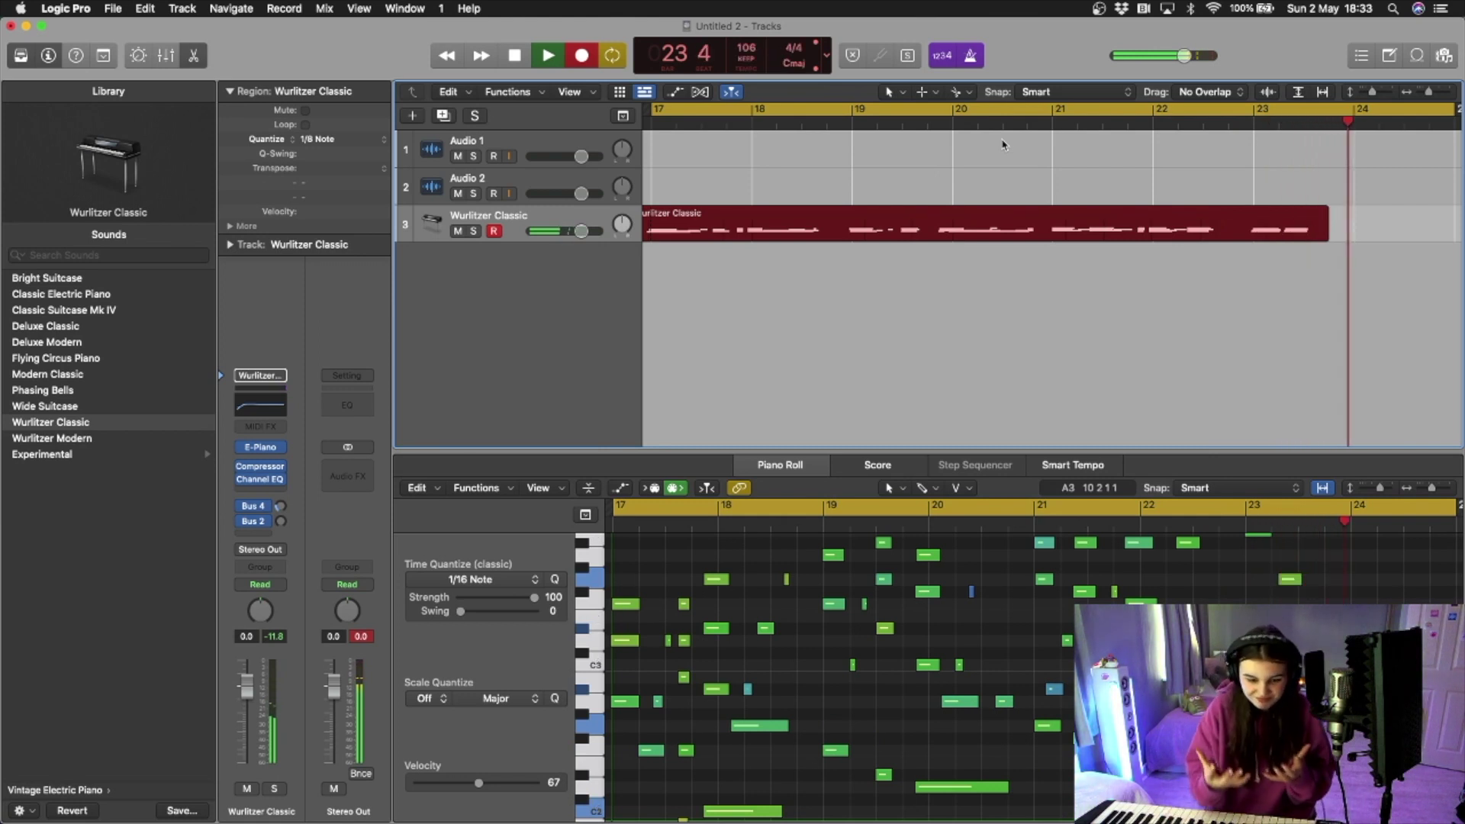
{"action": "key", "text": "r"}
{"action": "key", "text": "space"}
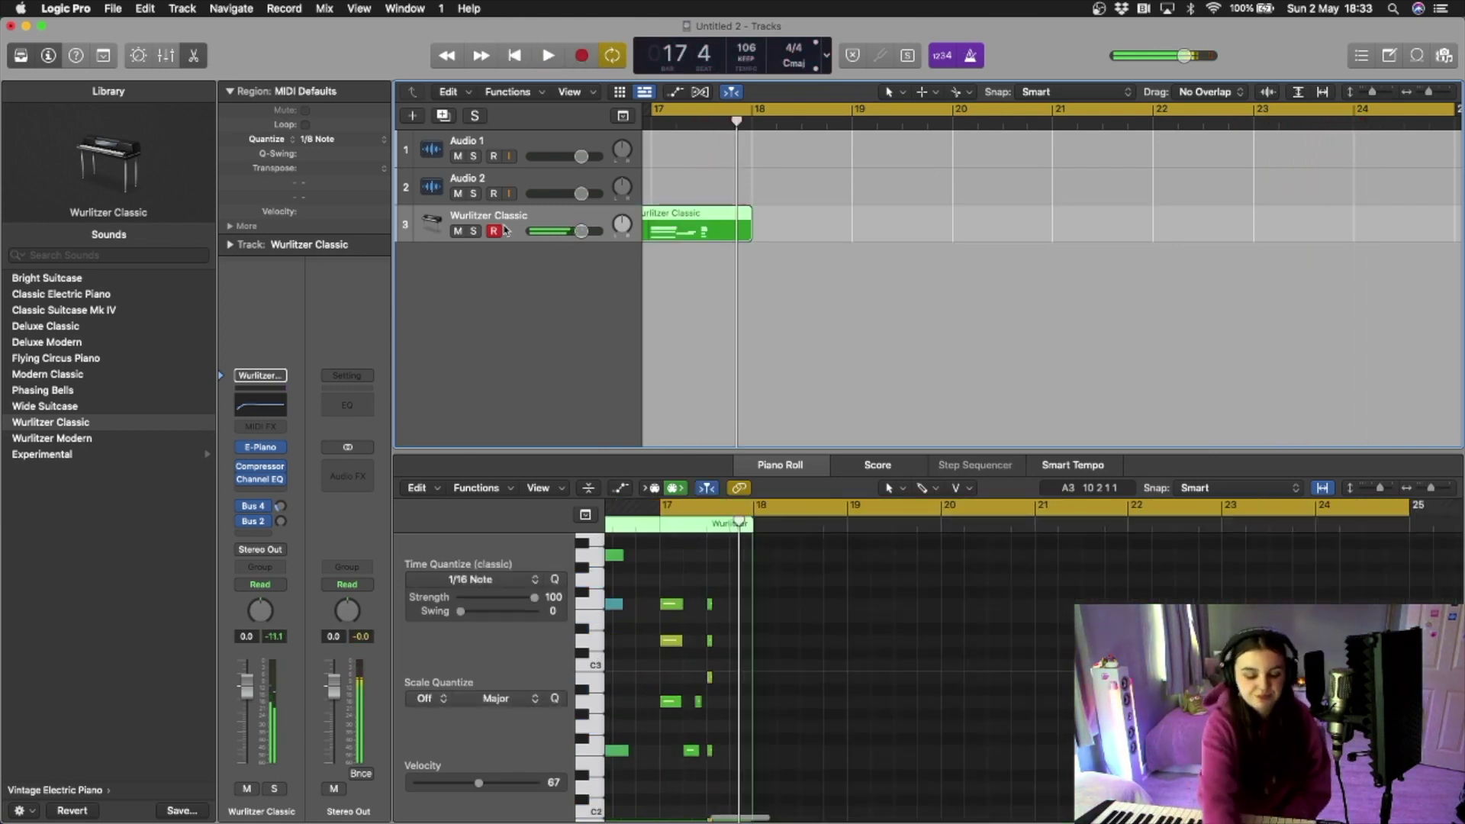
{"action": "key", "text": "r"}
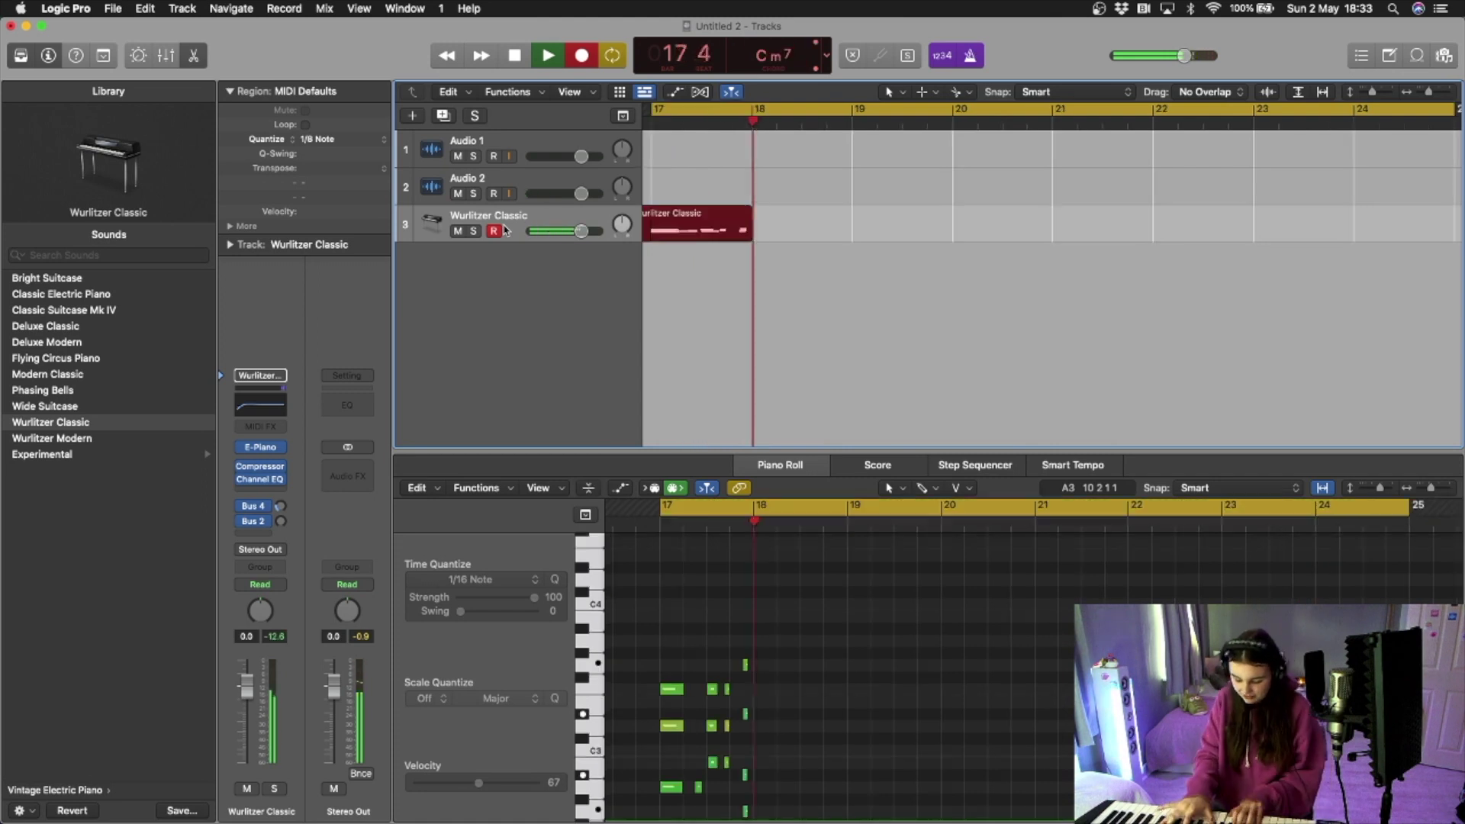
{"action": "key", "text": "space"}
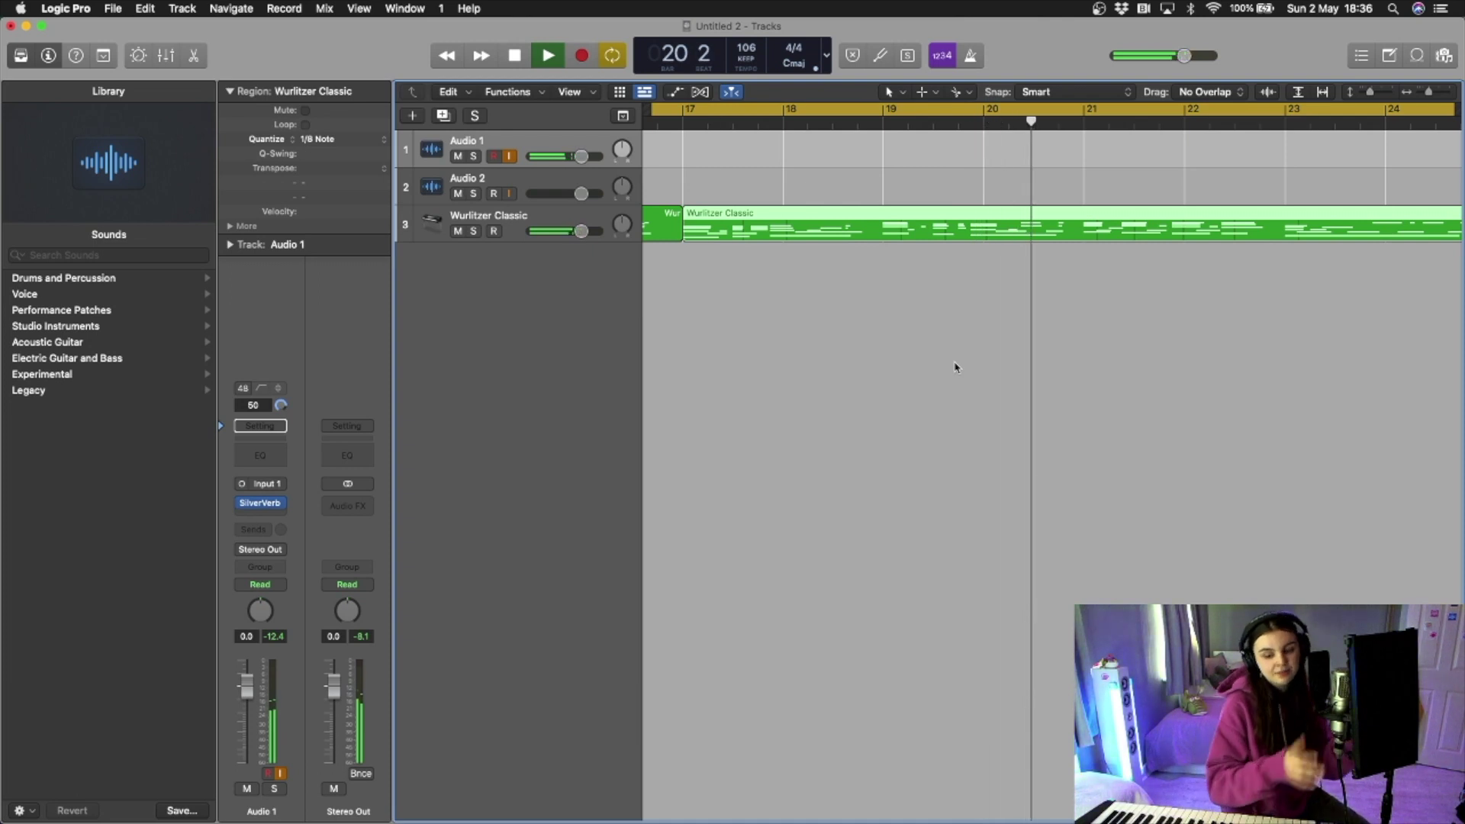
Step: Move the playhead back, turn off Count-in, and restart the vocal take from pre-roll
{"action": "key", "text": "comma"}
{"action": "key", "text": "comma"}
{"action": "key", "text": "comma"}
{"action": "key", "text": "r"}
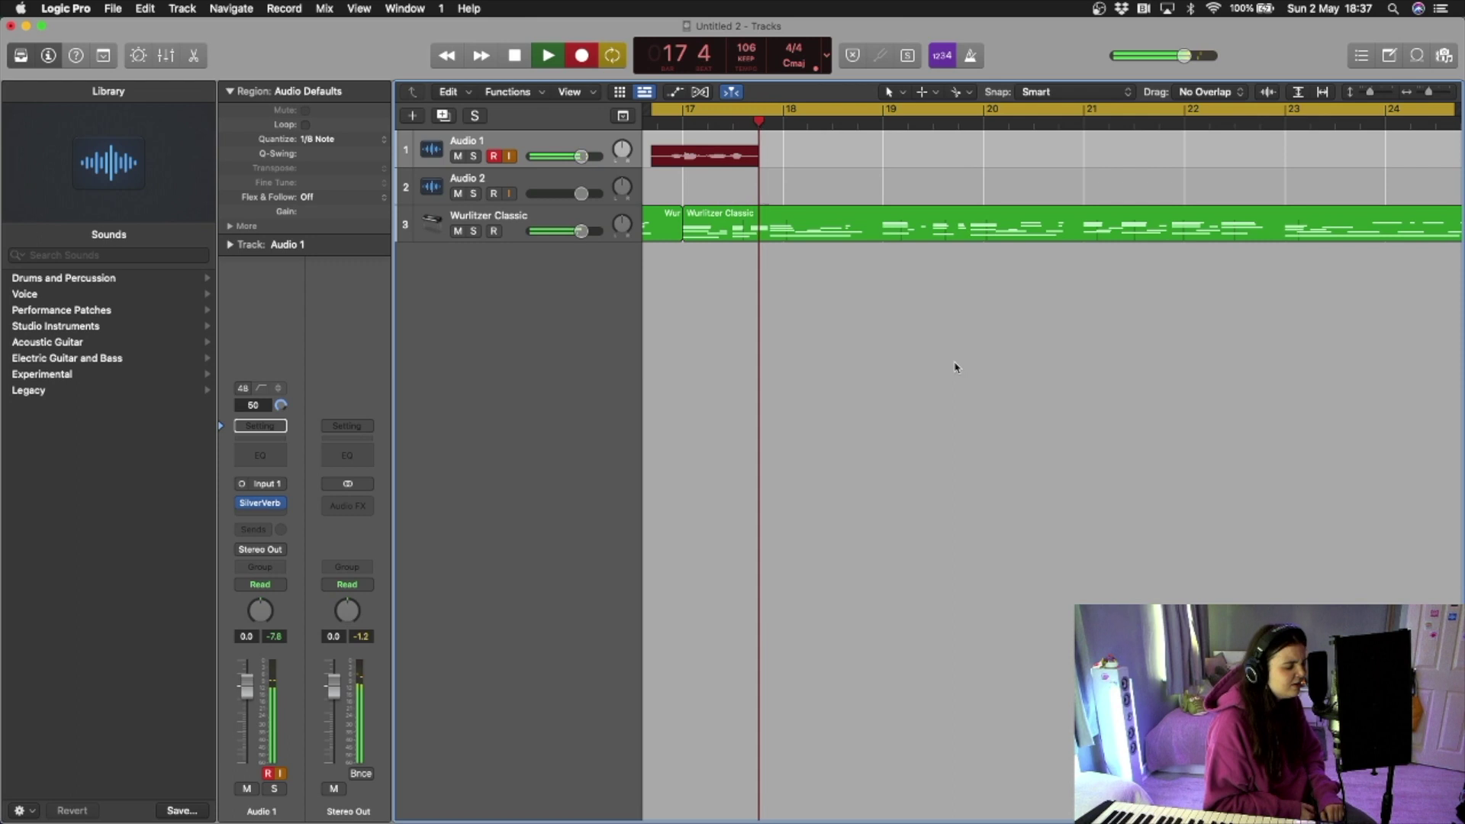
{"action": "key", "text": "super+period"}
{"action": "key", "text": "r"}
{"action": "left_click", "coordinate": [943, 58]}
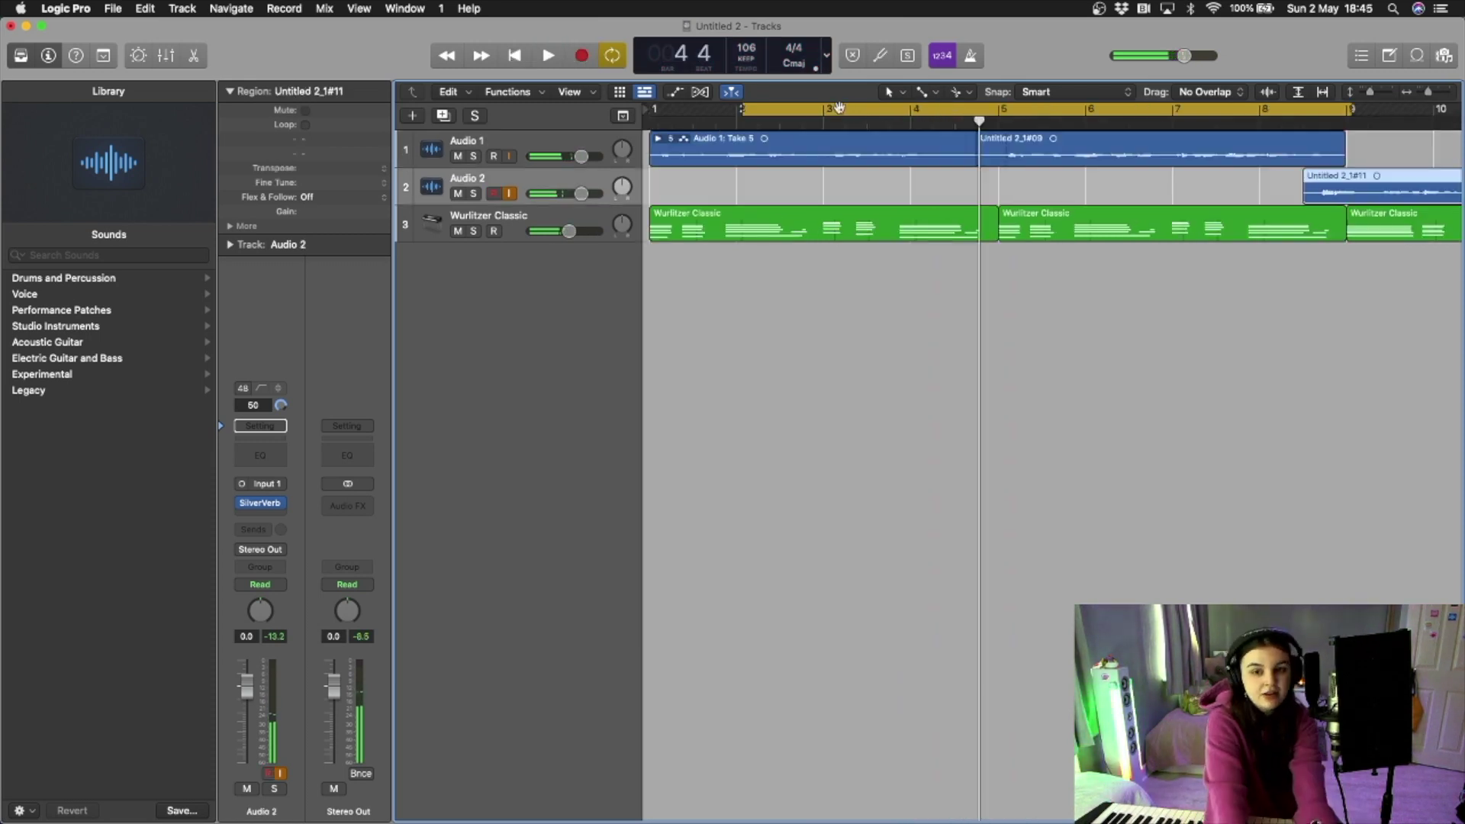
Step: Shorten the end of the Audio 1 take, set a cycle range, and record stacked vocal layers
{"action": "left_click", "coordinate": [979, 161]}
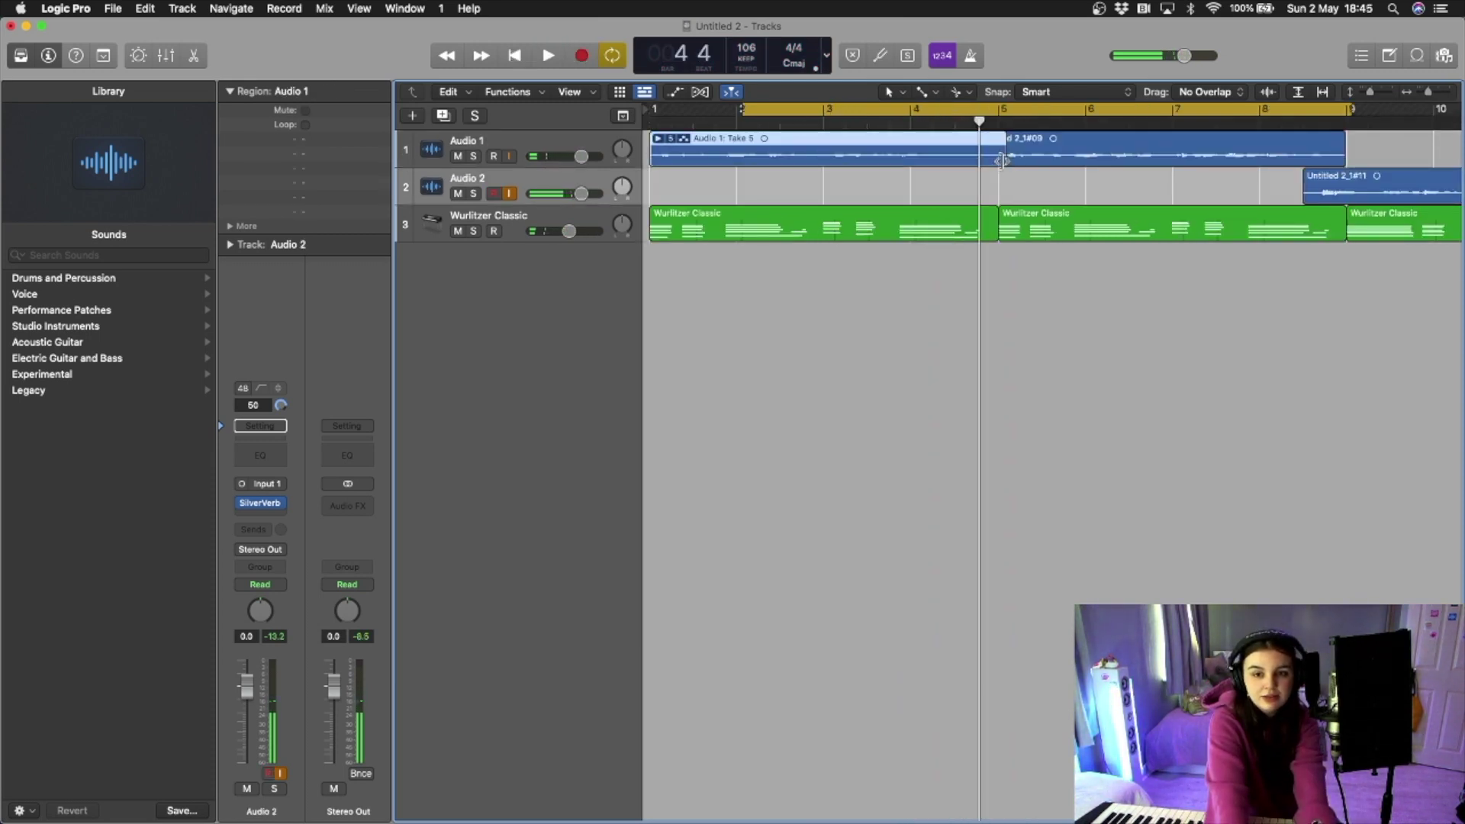
{"action": "left_click_drag", "start_coordinate": [1002, 161], "coordinate": [968, 160]}
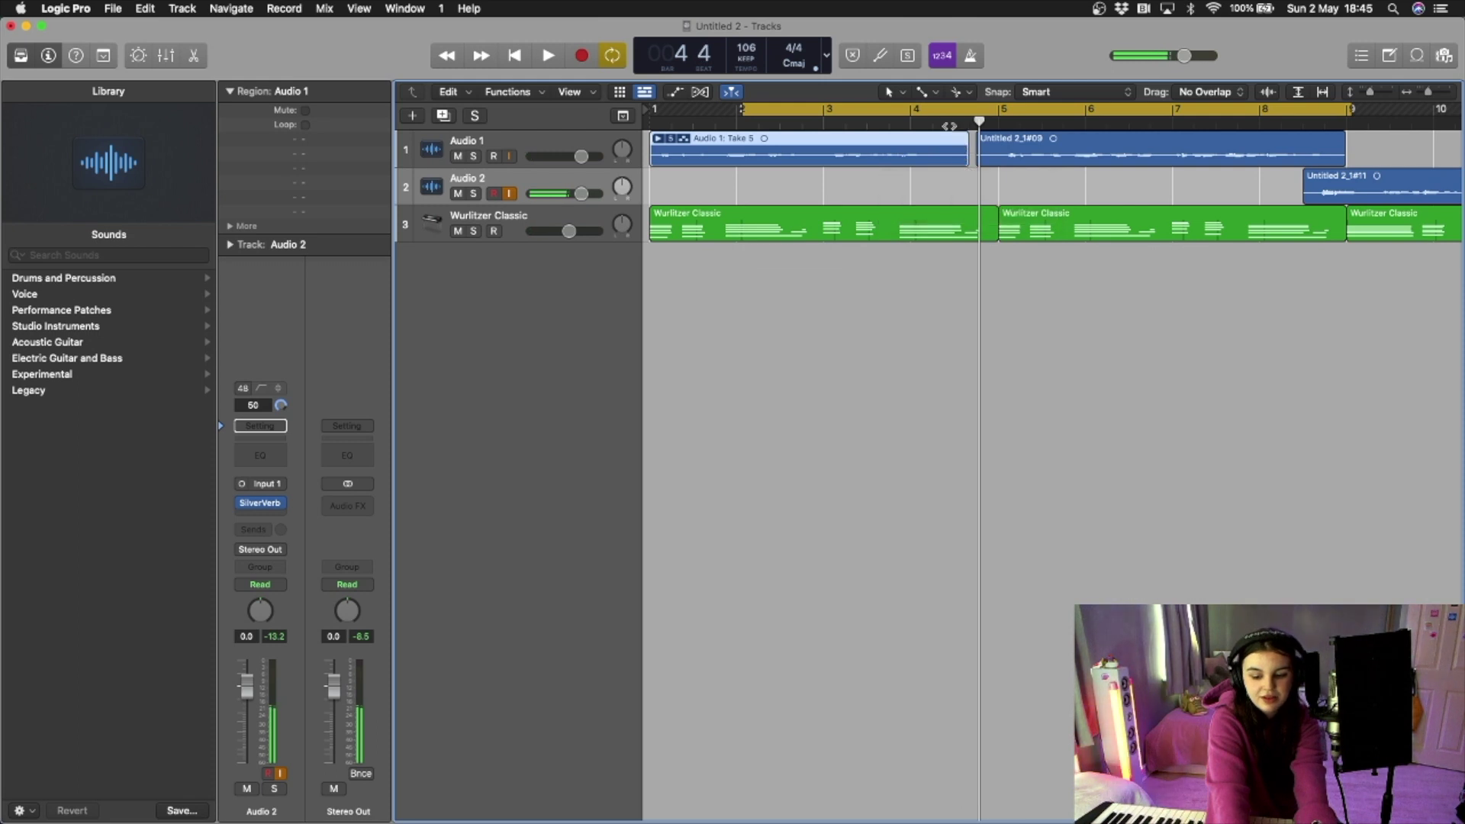
{"action": "left_click", "coordinate": [889, 110]}
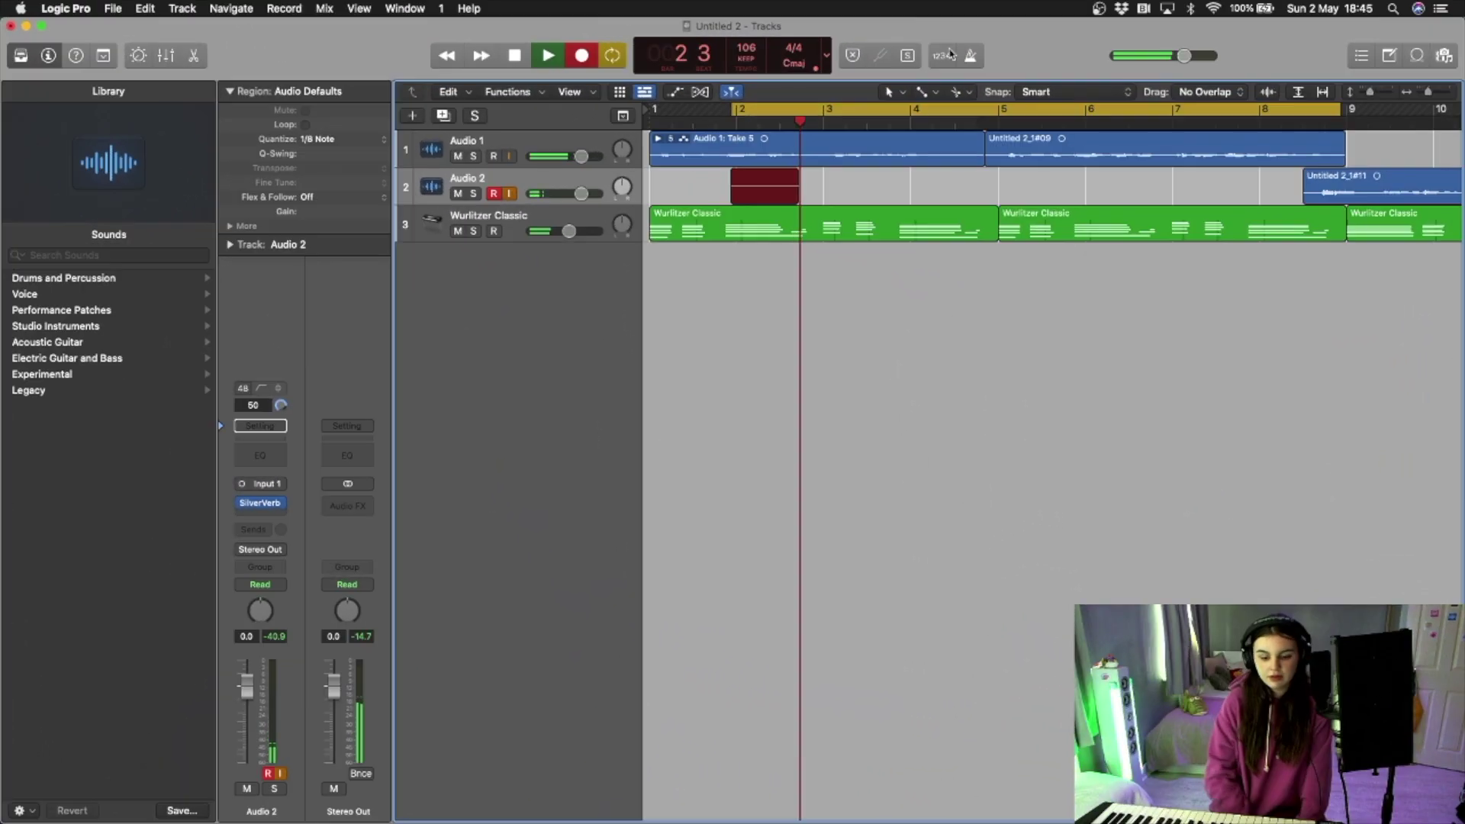
{"action": "left_click", "coordinate": [444, 116]}
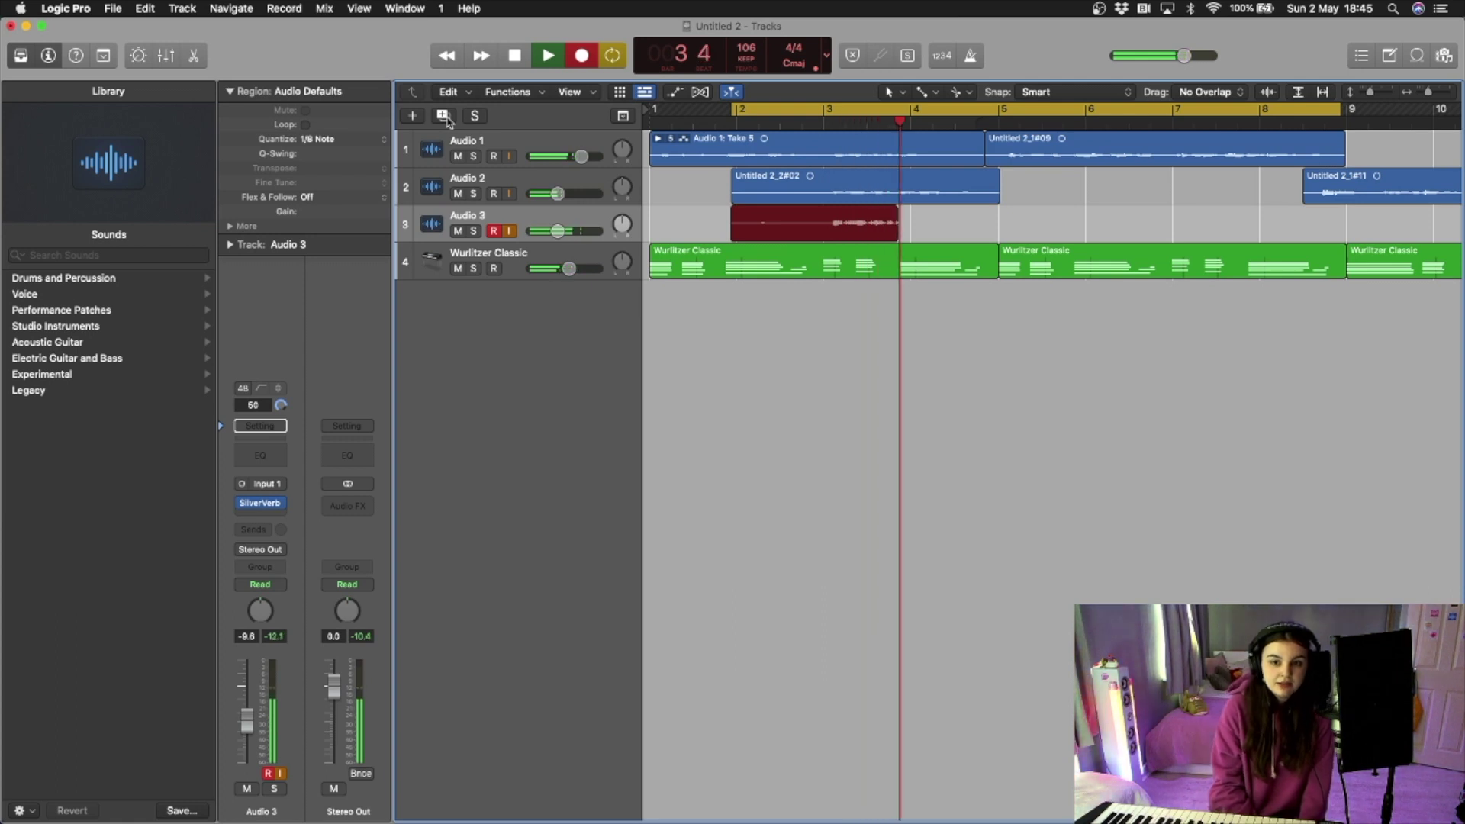
{"action": "key", "text": "space"}
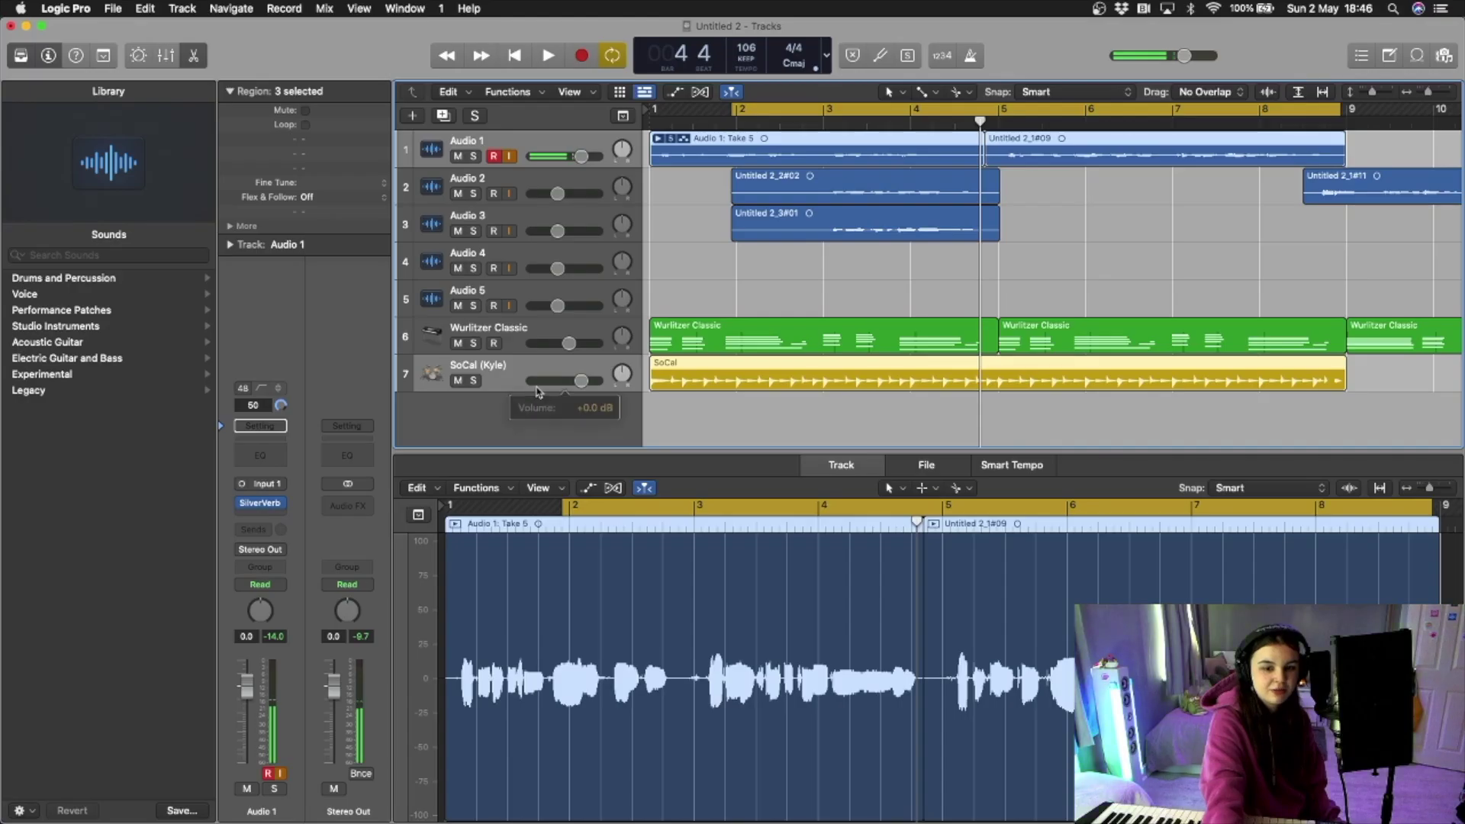
Step: Open the SoCal drummer track's settings and play the song with the drums
{"action": "left_click", "coordinate": [537, 389]}
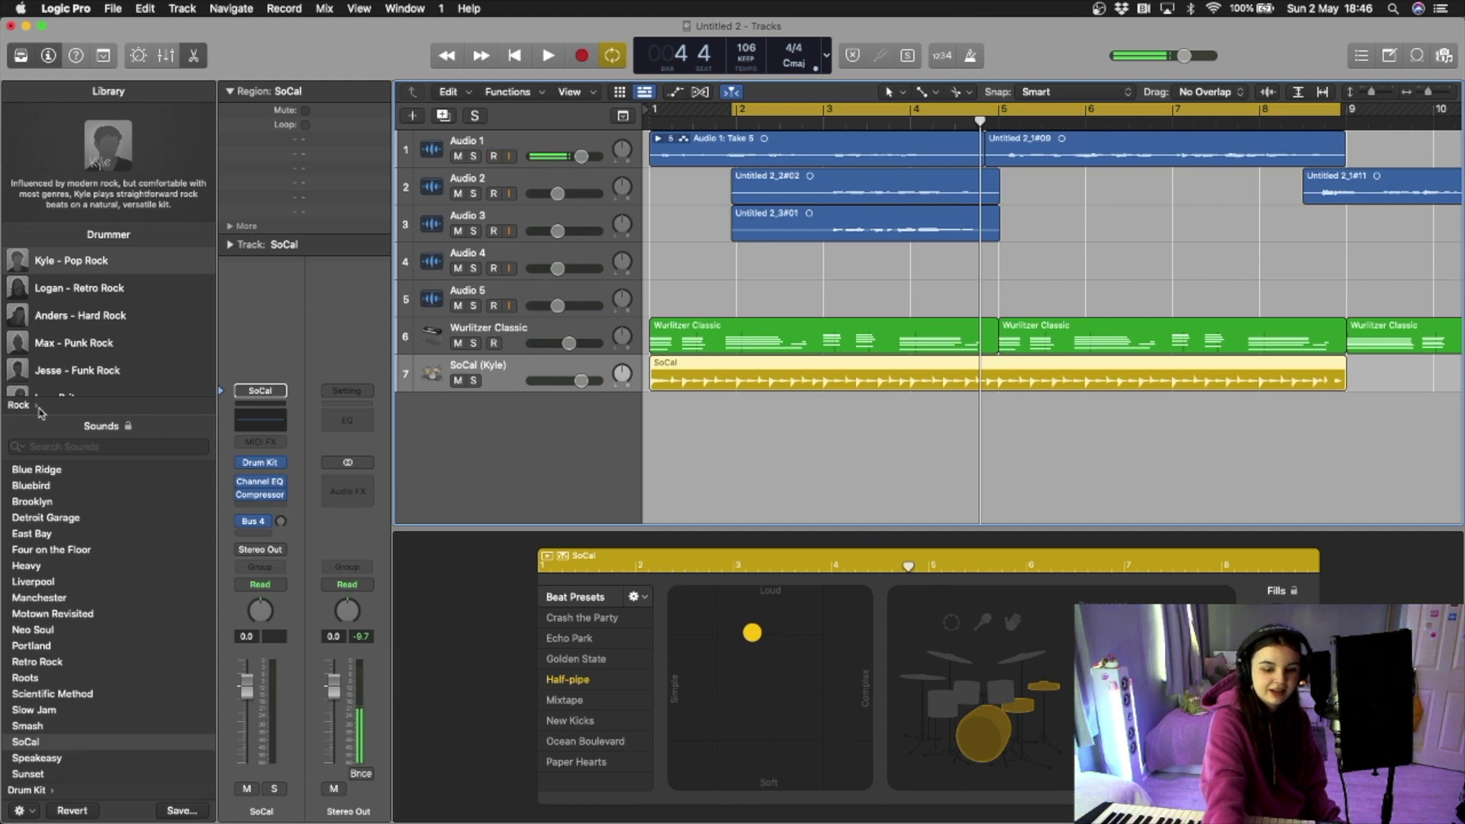
{"action": "key", "text": "space"}
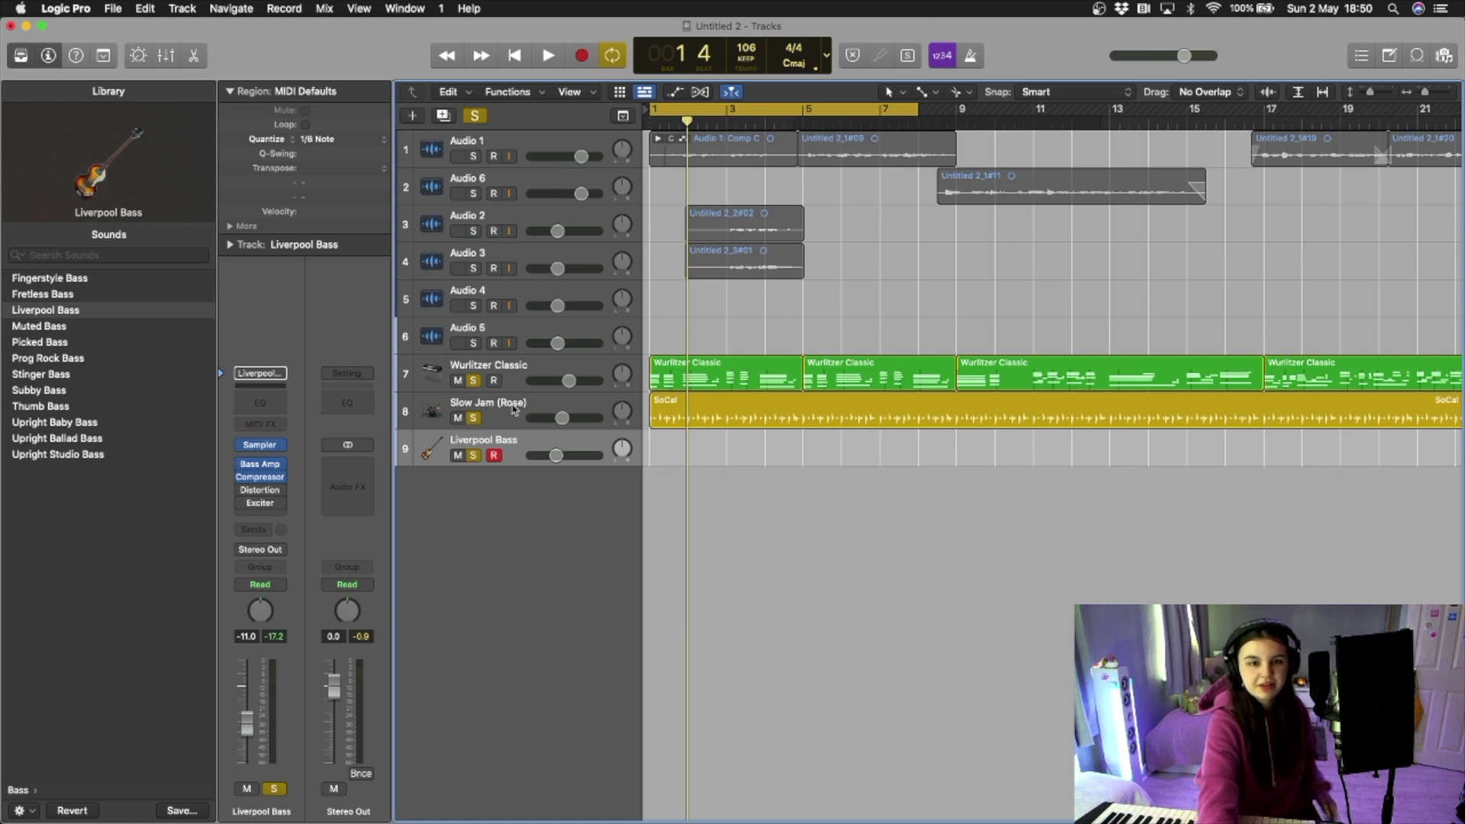
Step: Play with a count-in, move the Audio 4 and 5 regions to bar 19, and select Audio 6
{"action": "key", "text": "r"}
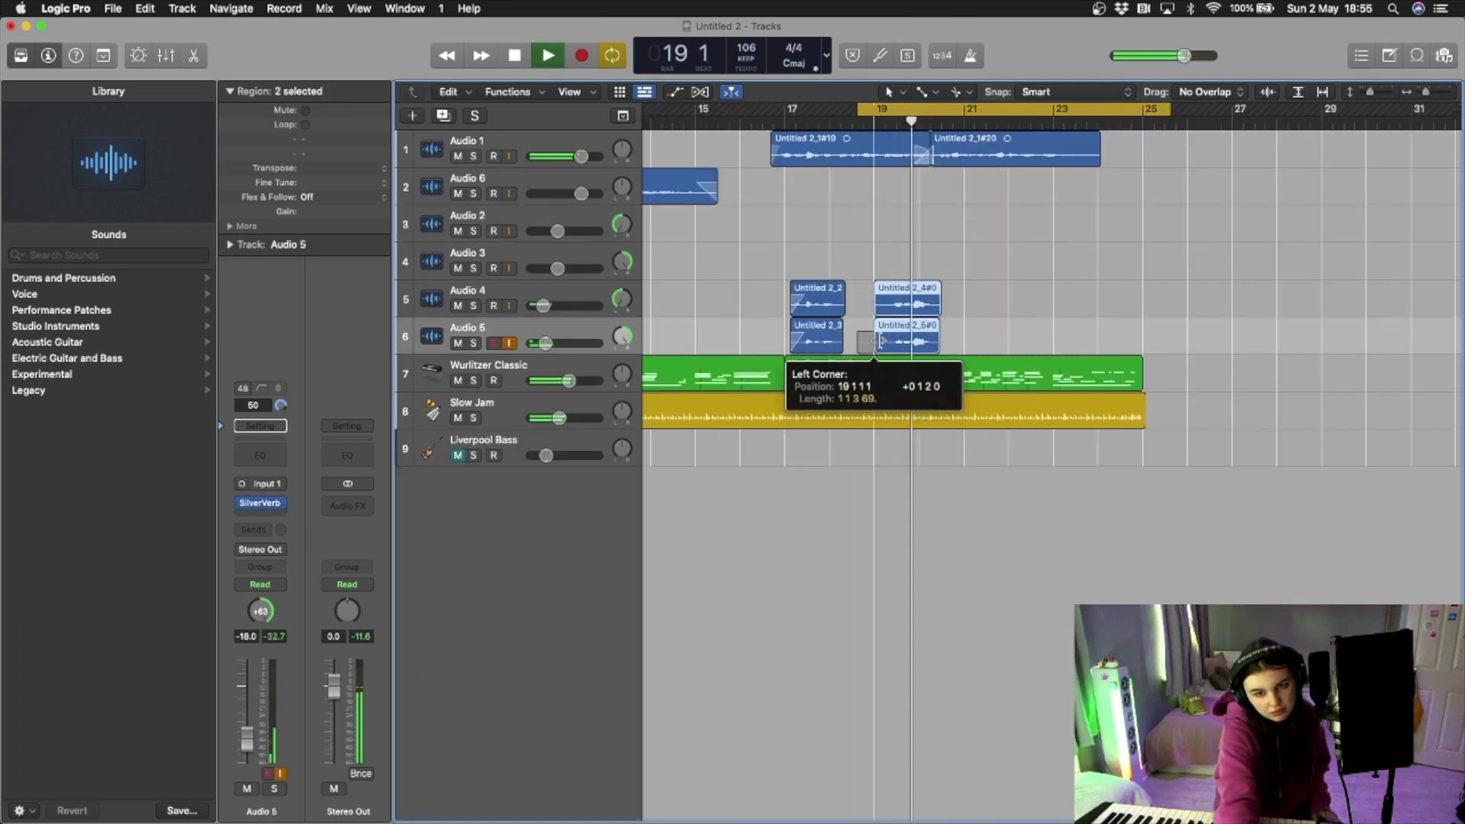
{"action": "left_click_drag", "start_coordinate": [867, 339], "coordinate": [898, 339]}
{"action": "left_click", "coordinate": [497, 192]}
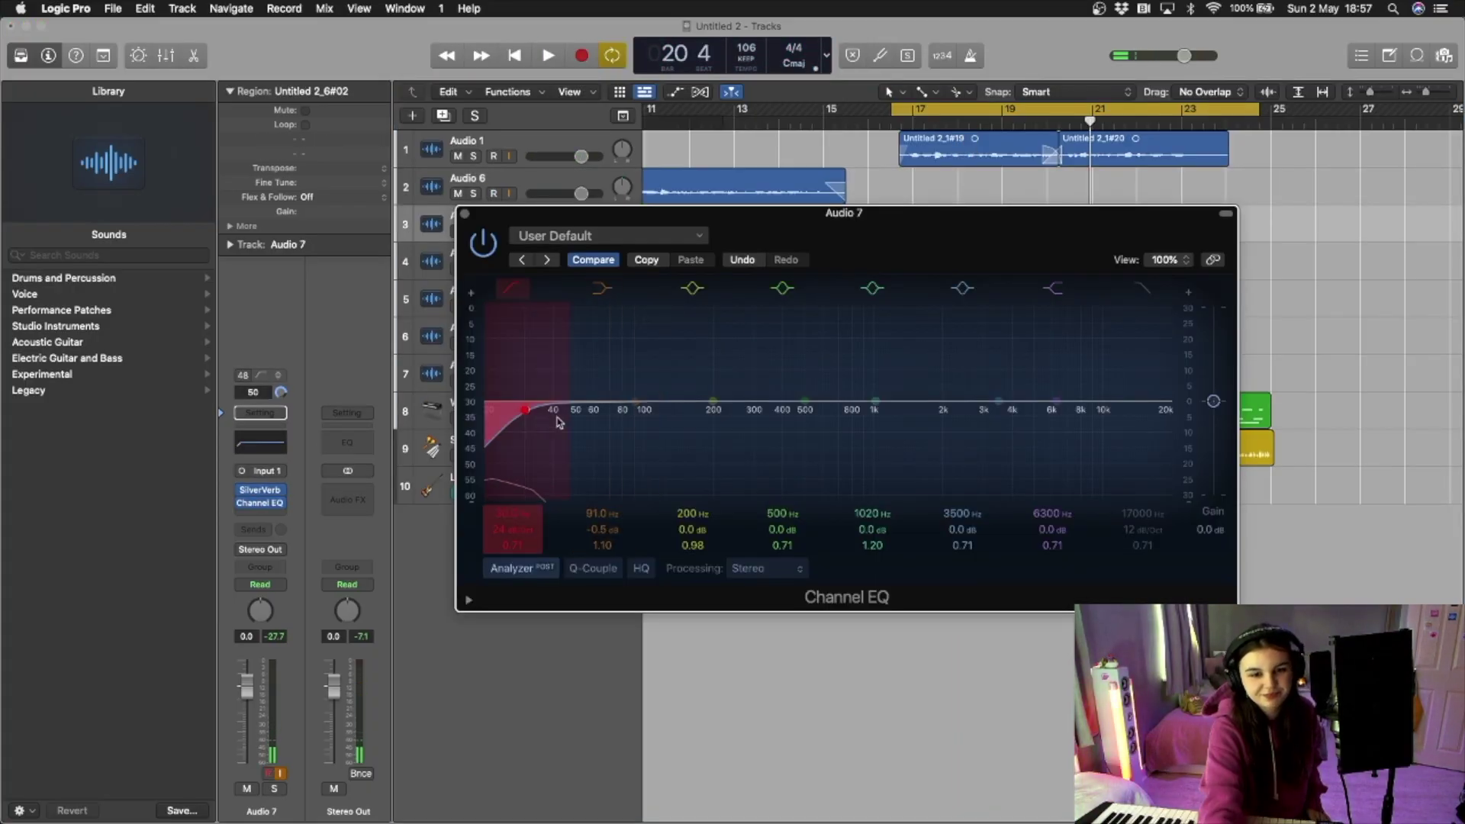
Step: Enable a ~2 kHz high cut, boost 494 Hz by +7.9 dB, audition, and browse EQ presets
{"action": "left_click", "coordinate": [1144, 288]}
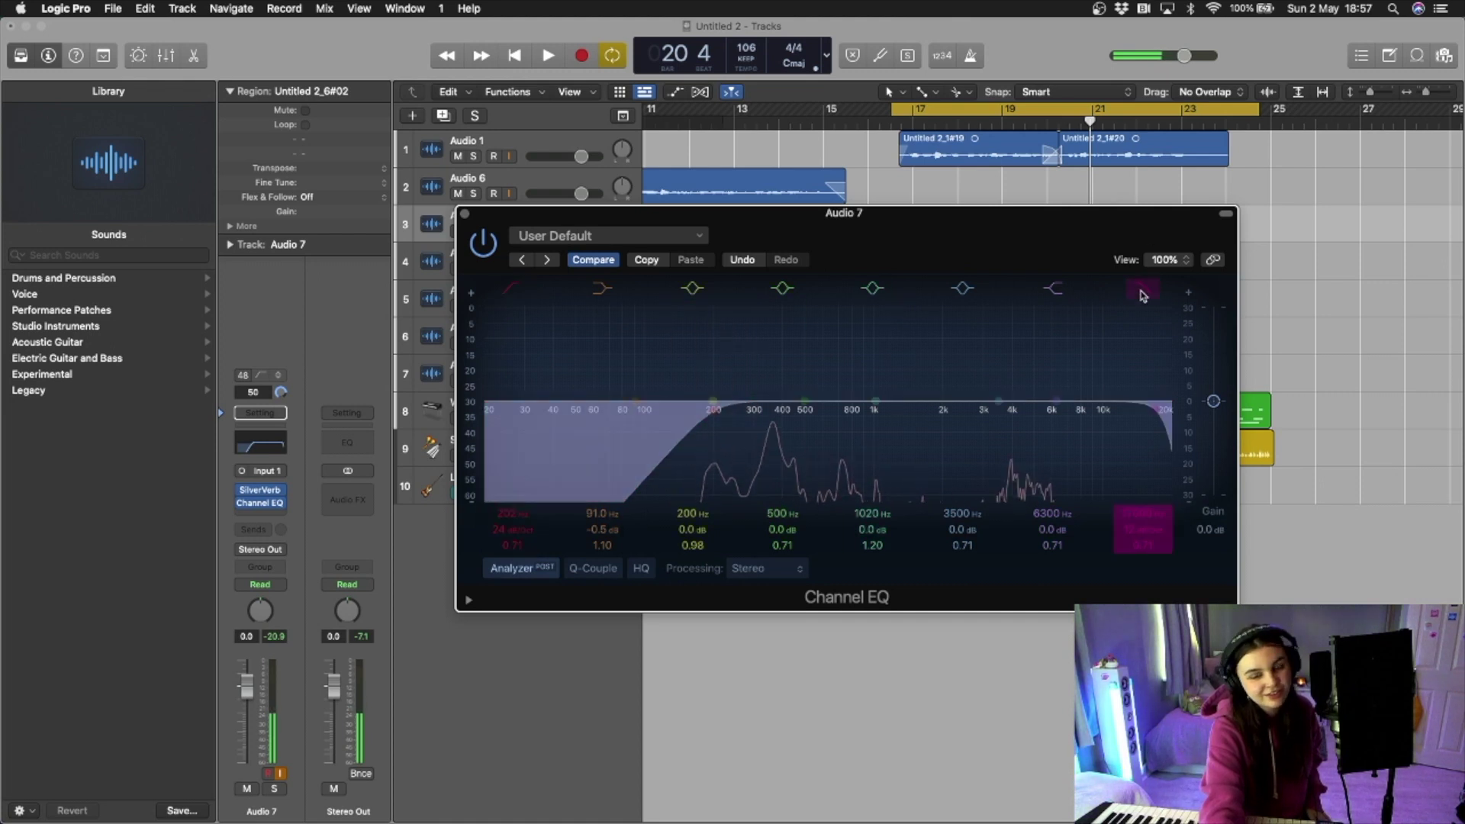
{"action": "left_click_drag", "start_coordinate": [1144, 401], "coordinate": [945, 458]}
{"action": "left_click_drag", "start_coordinate": [783, 412], "coordinate": [804, 377]}
{"action": "key", "text": "space"}
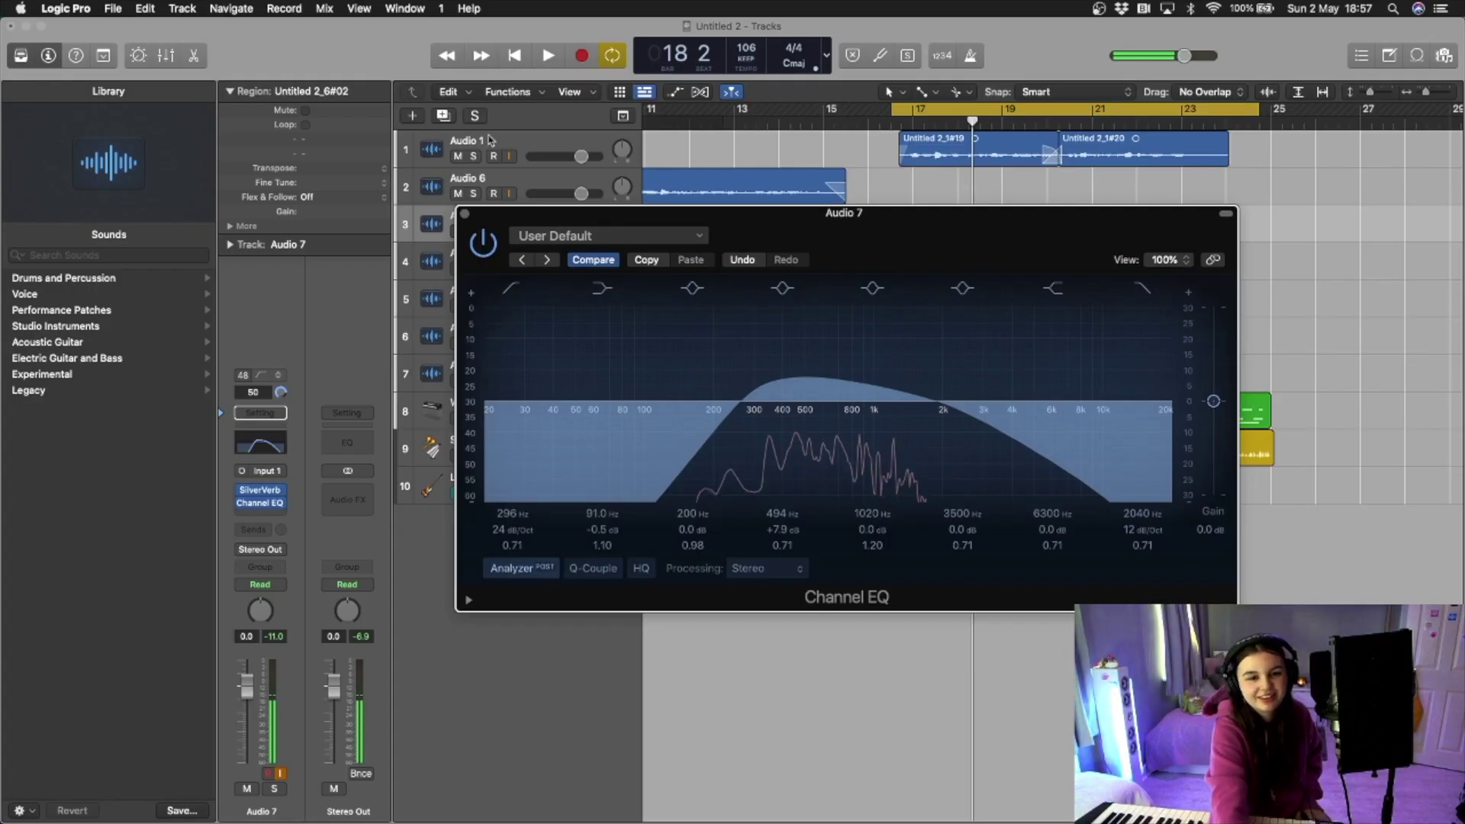
{"action": "left_click", "coordinate": [622, 238]}
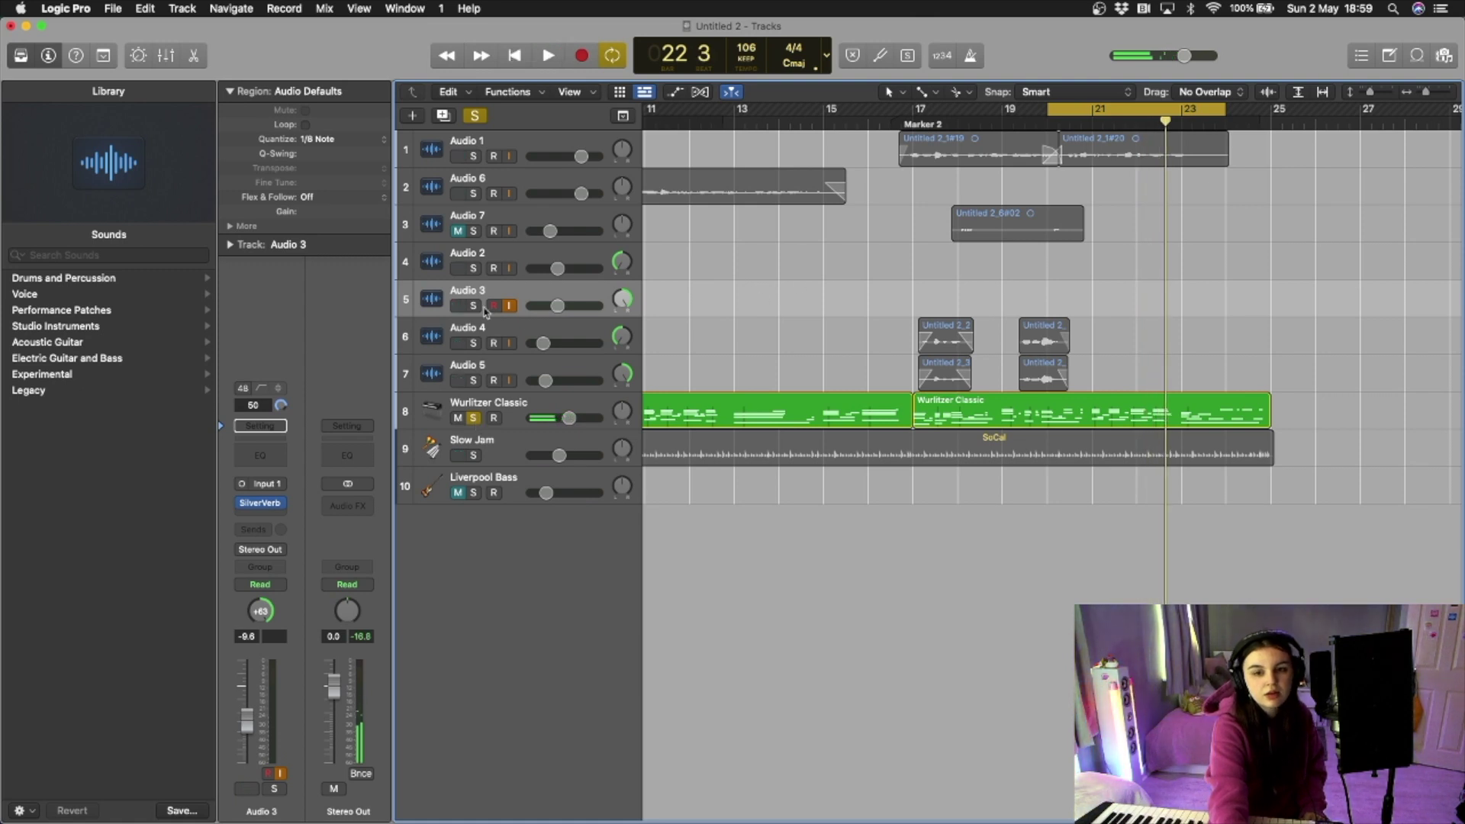
Step: Record four harmony takes from bar 20 onto new tracks Audio 8 through 11
{"action": "key", "text": "r"}
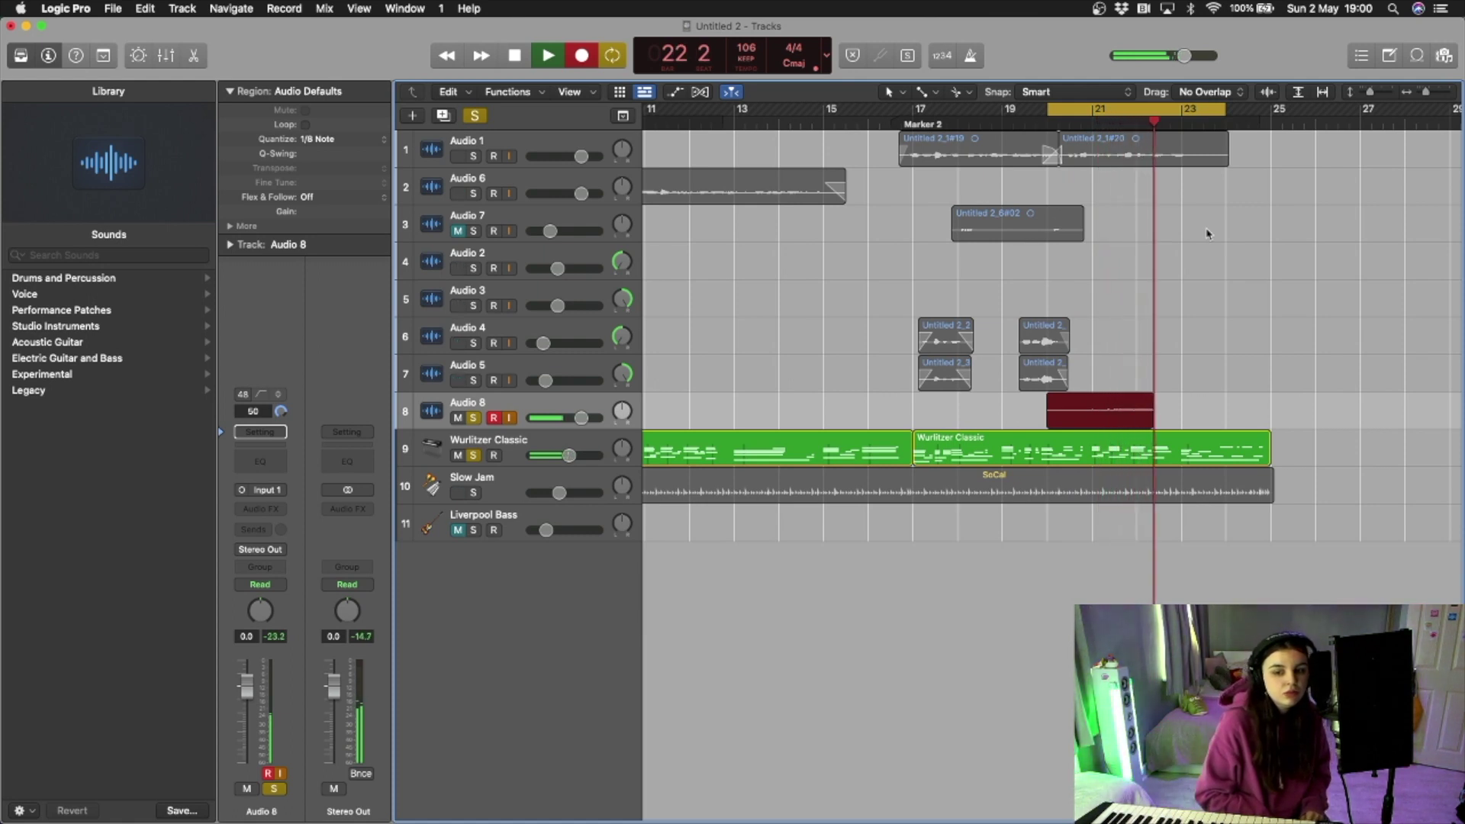
{"action": "key", "text": "r"}
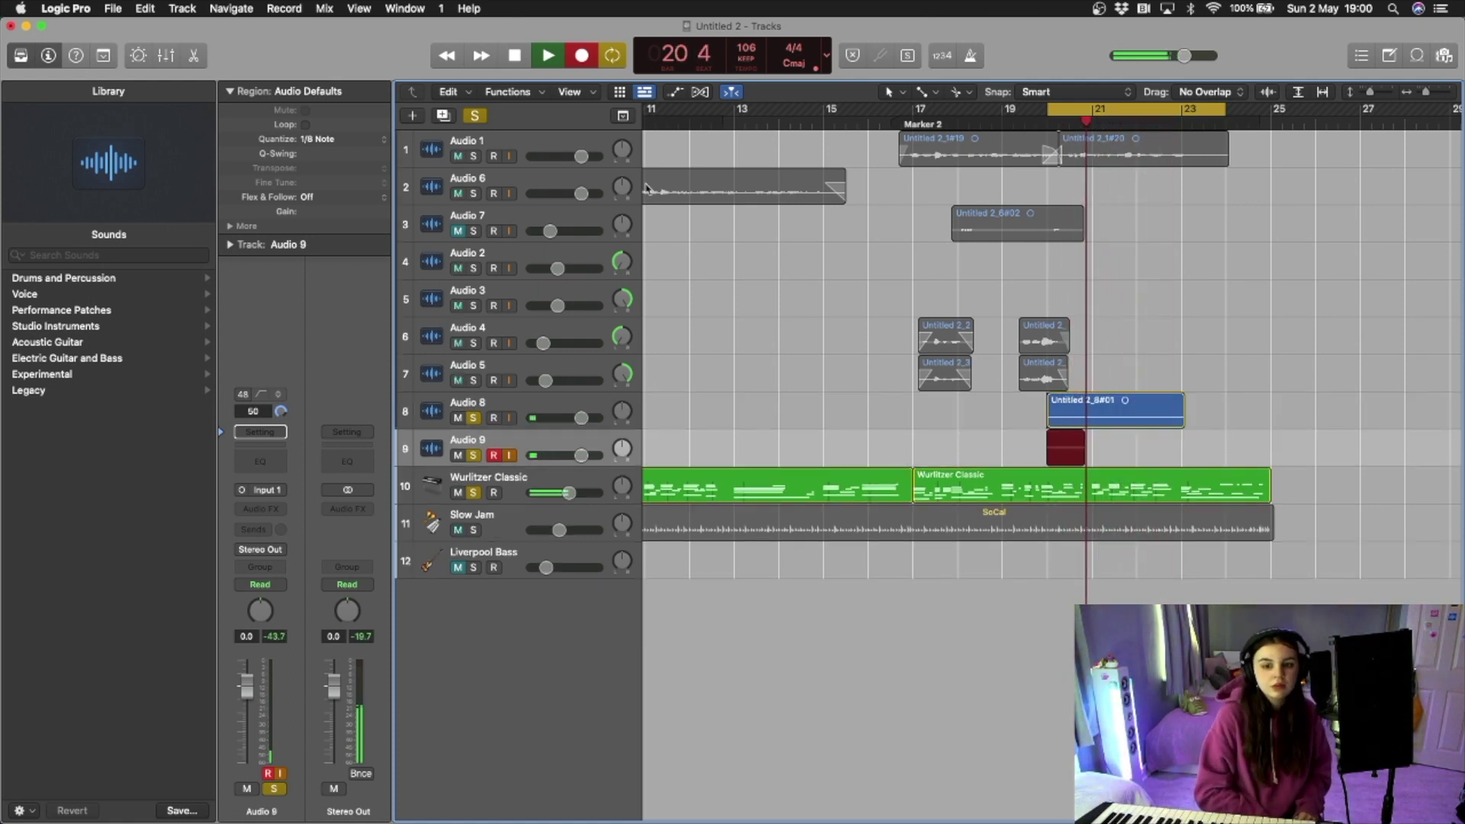
{"action": "key", "text": "r"}
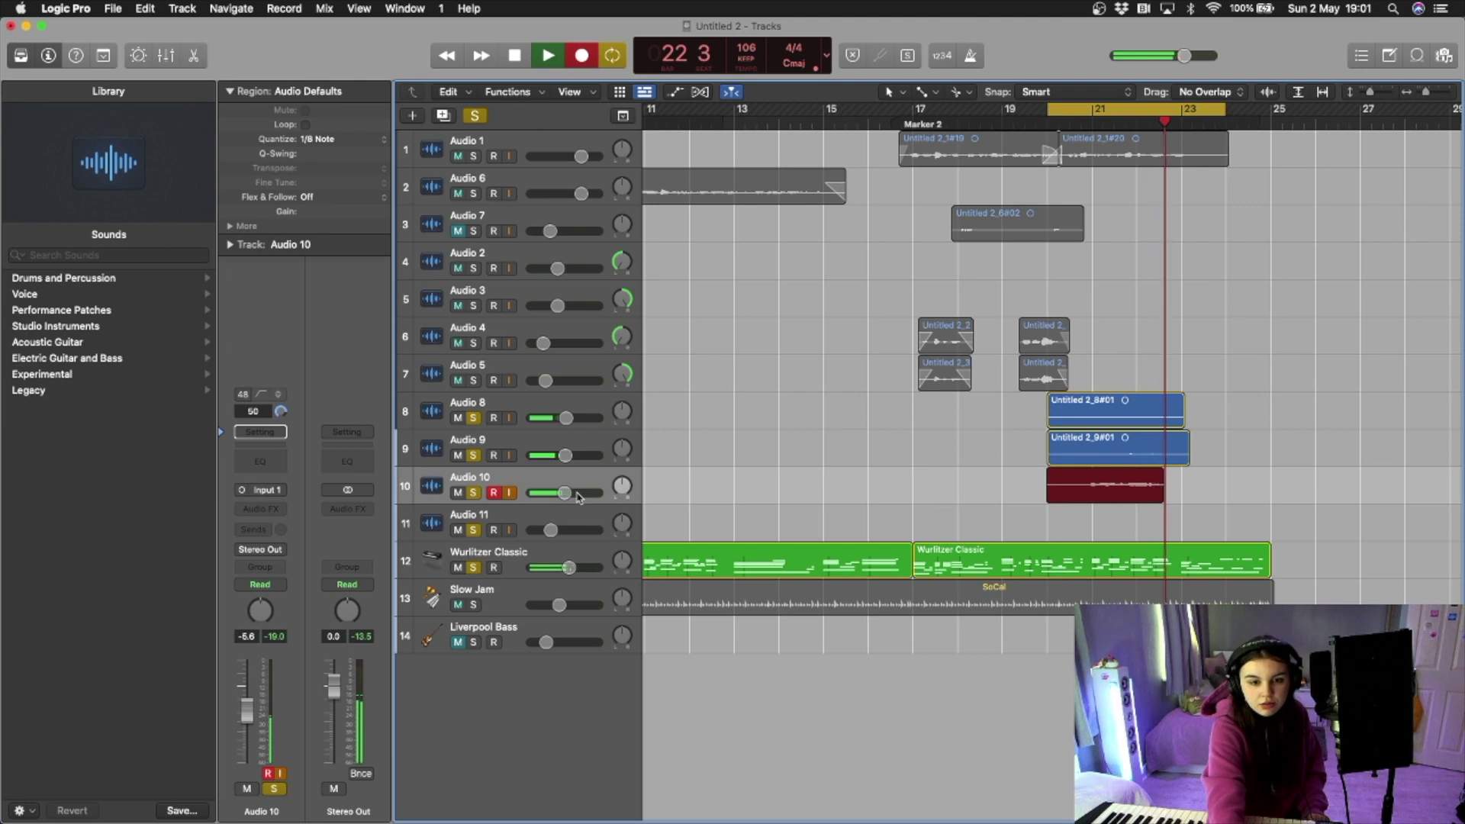
{"action": "key", "text": "r"}
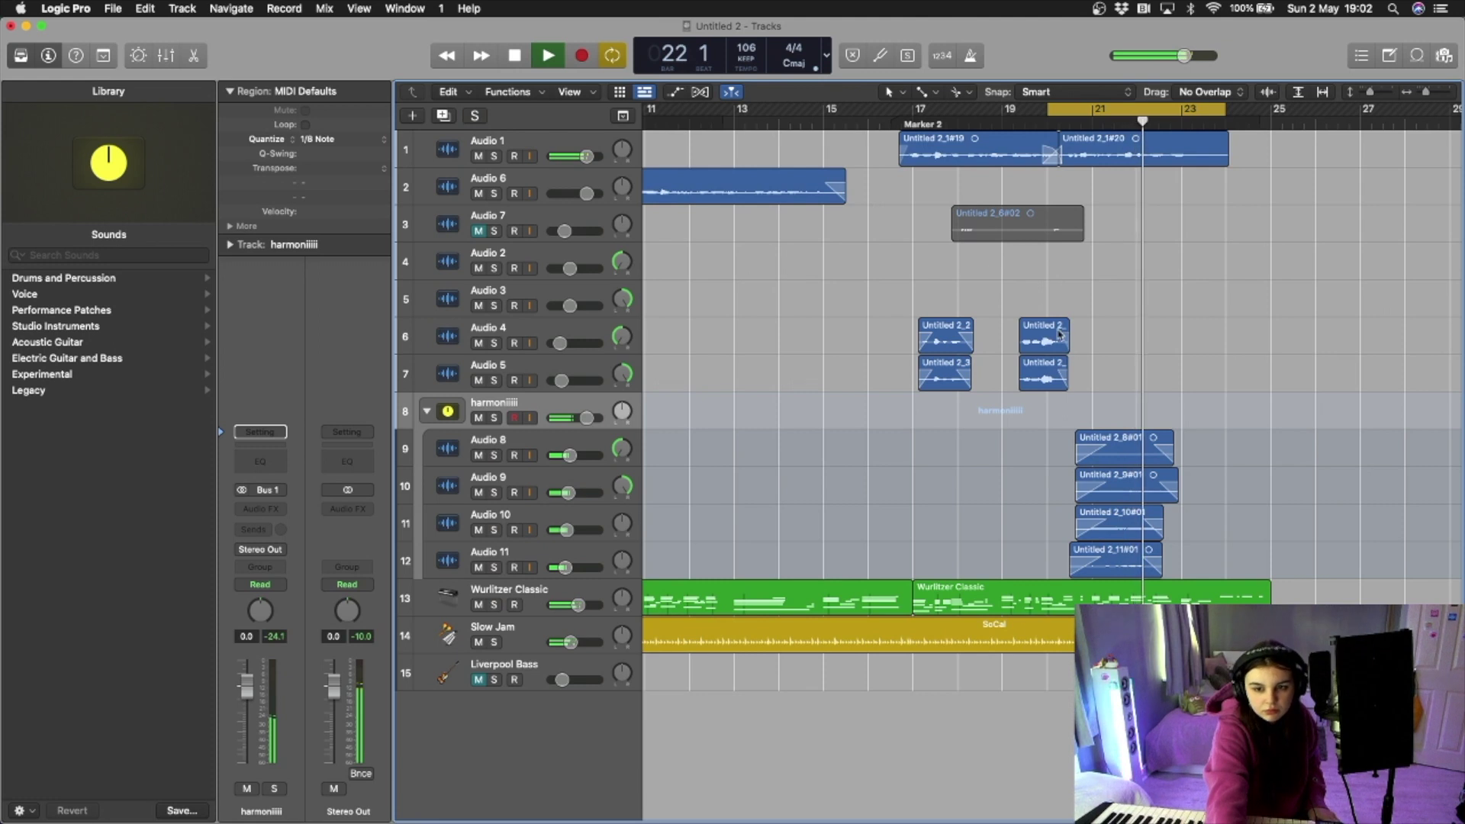
{"action": "scroll", "coordinate": [1059, 332], "scroll_direction": "up", "scroll_amount": 2}
{"action": "scroll", "coordinate": [1059, 334], "scroll_direction": "up", "scroll_amount": 2}
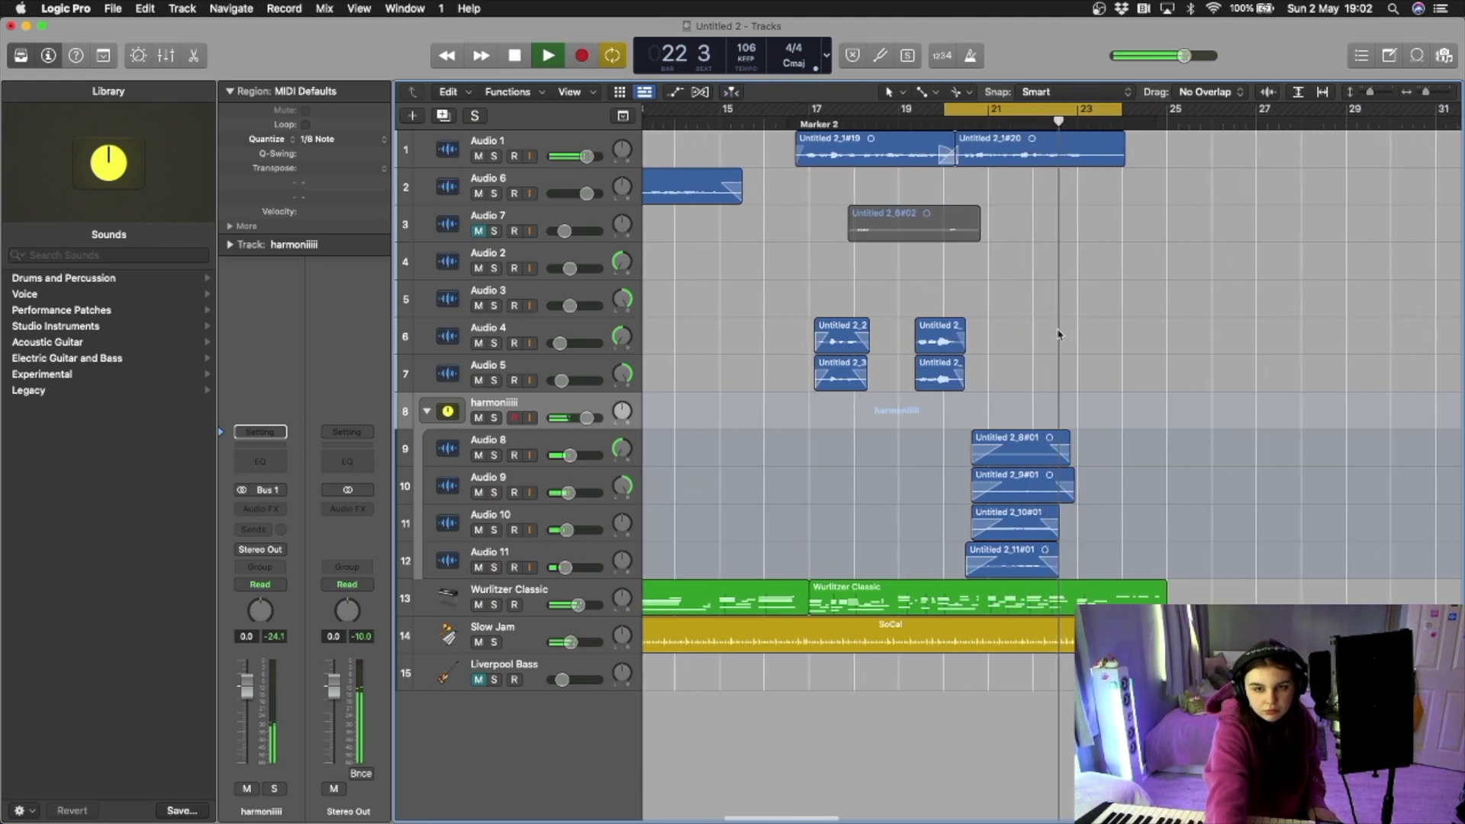
{"action": "scroll", "coordinate": [1059, 333], "scroll_direction": "up", "scroll_amount": 2}
{"action": "scroll", "coordinate": [1059, 334], "scroll_direction": "up", "scroll_amount": 2}
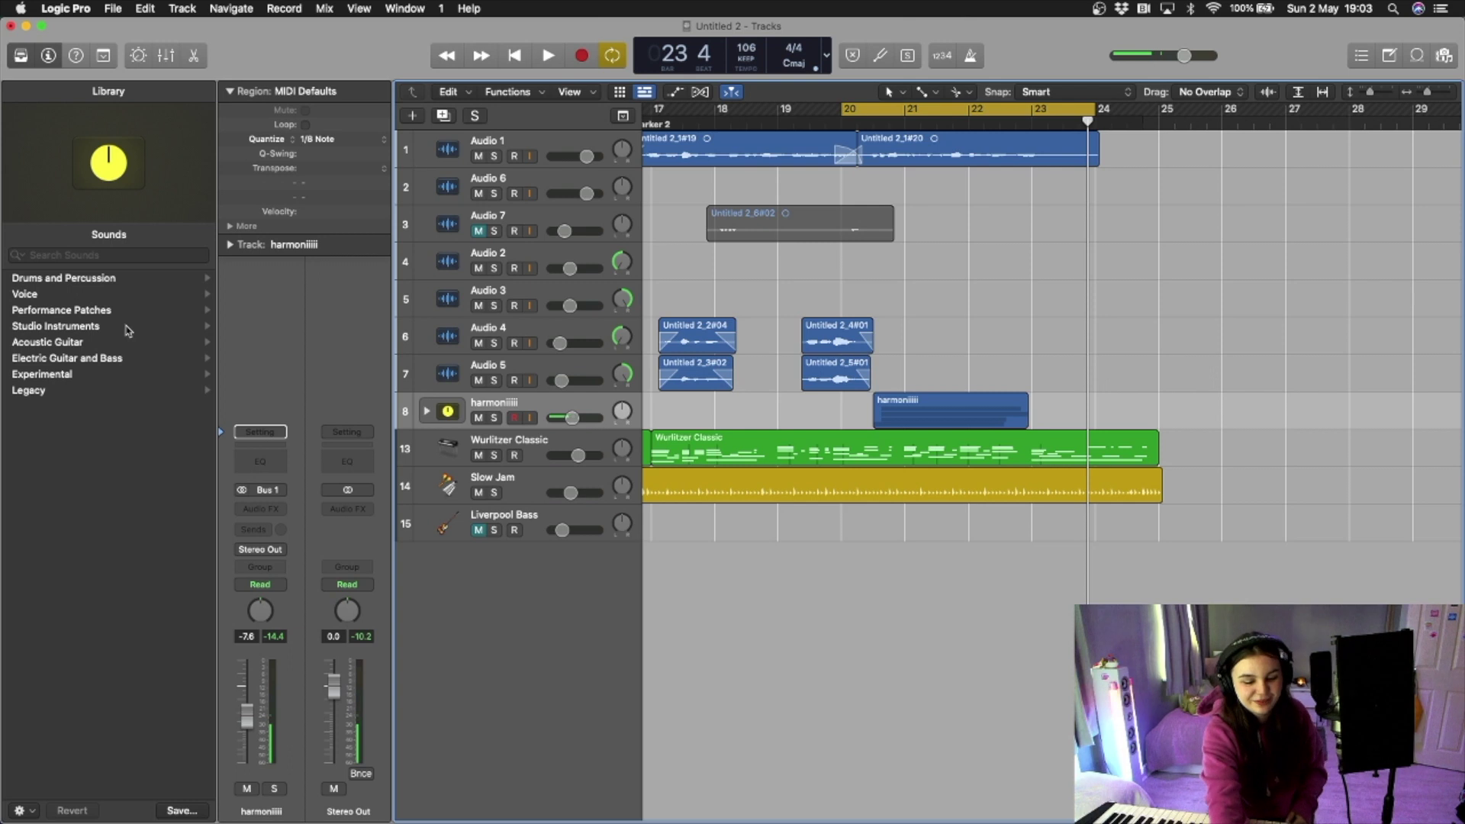
Step: Zoom out over the whole song, then zoom back in on bars 1 to 25
{"action": "key", "text": "super+Left"}
{"action": "key", "text": "super+Left"}
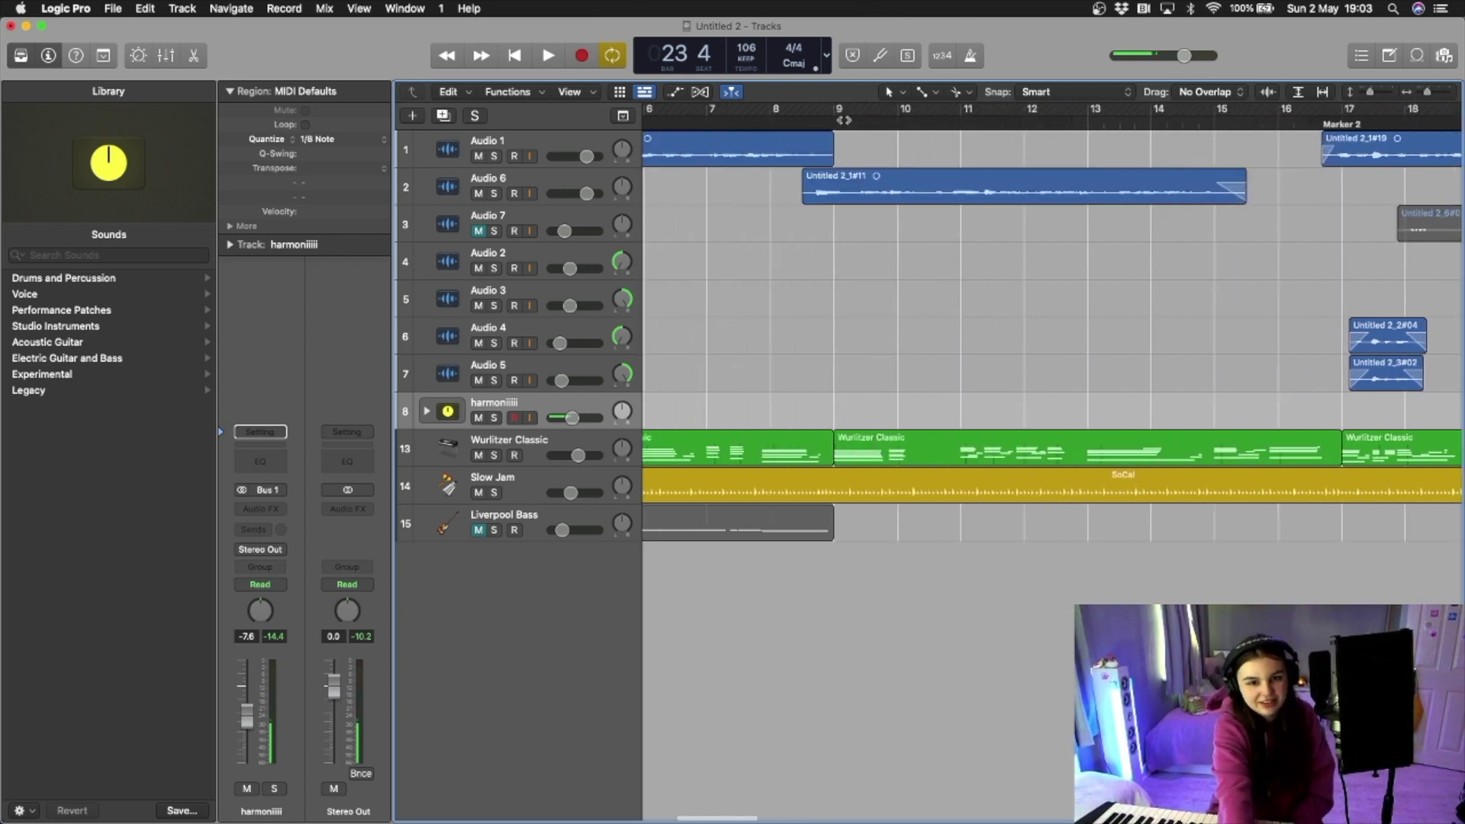
{"action": "key", "text": "super+Left"}
{"action": "key", "text": "super+Left"}
{"action": "key", "text": "super+Right"}
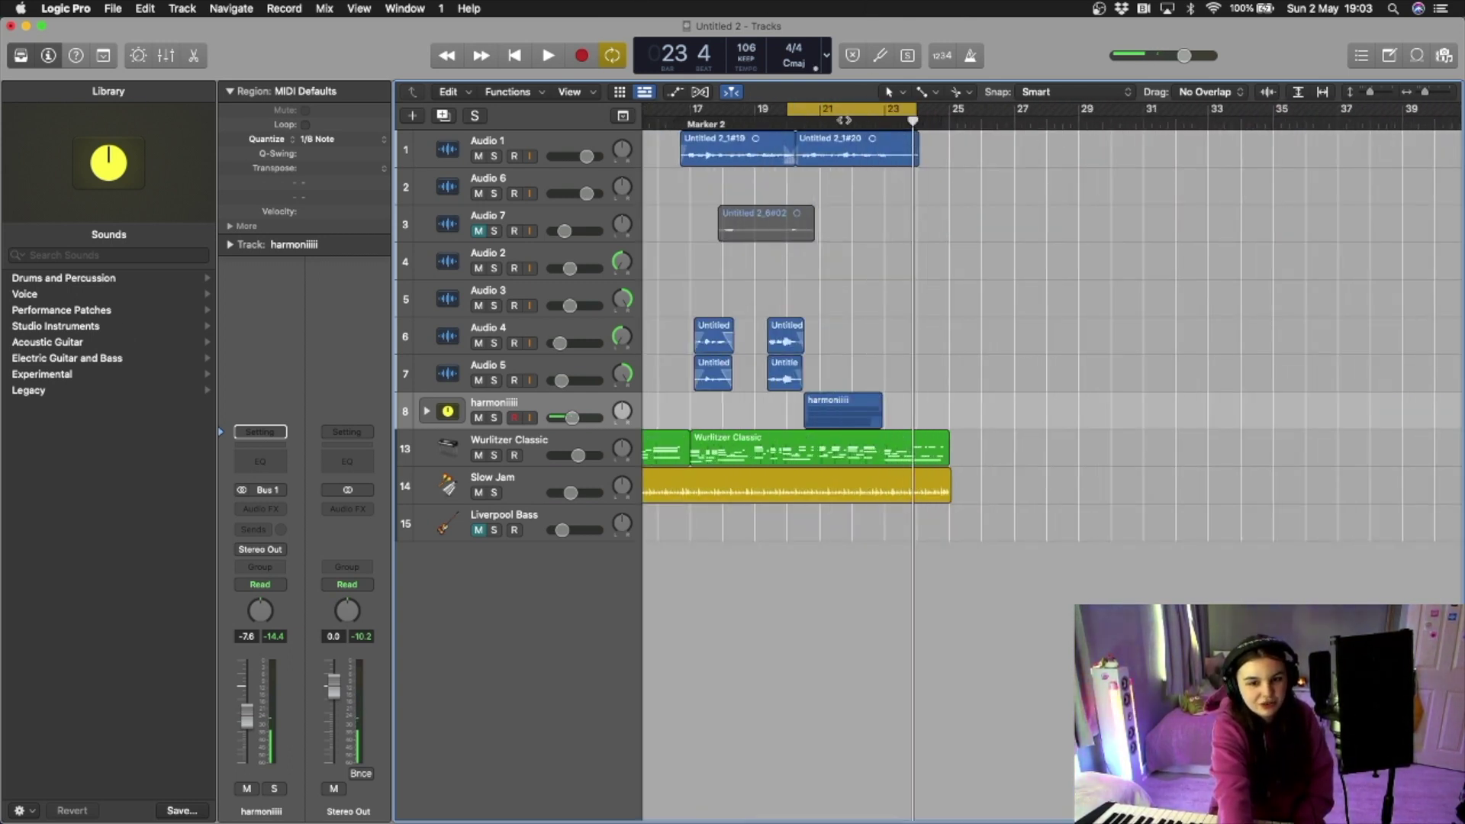